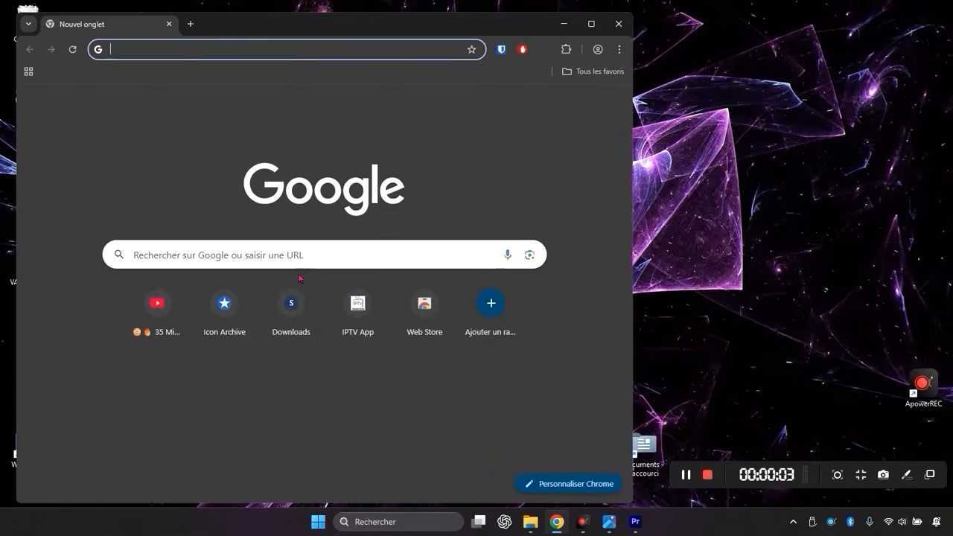
- Search Google for "github com valinet explorerpatcher releases" and open the valinet/ExplorerPatcher releases page on GitHub
left_click(287, 257)
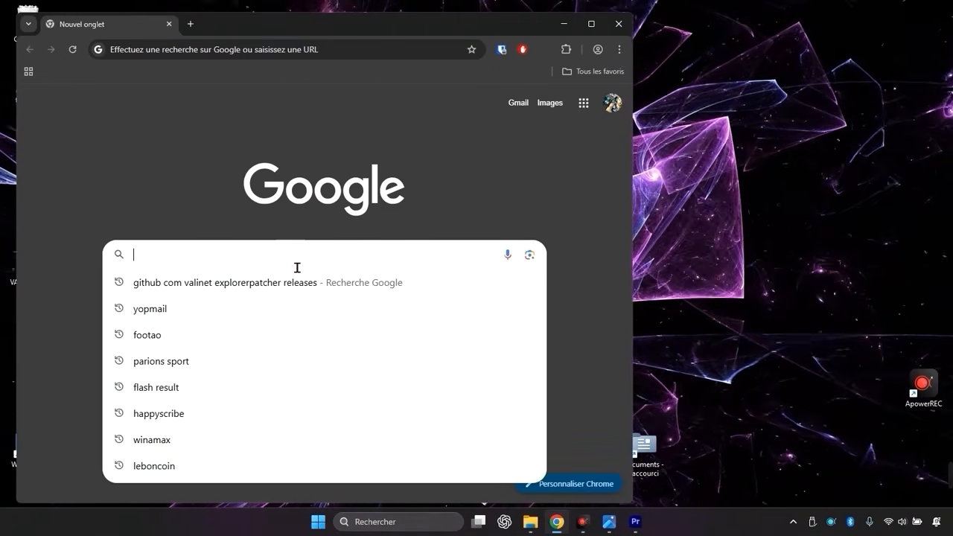
type("githu")
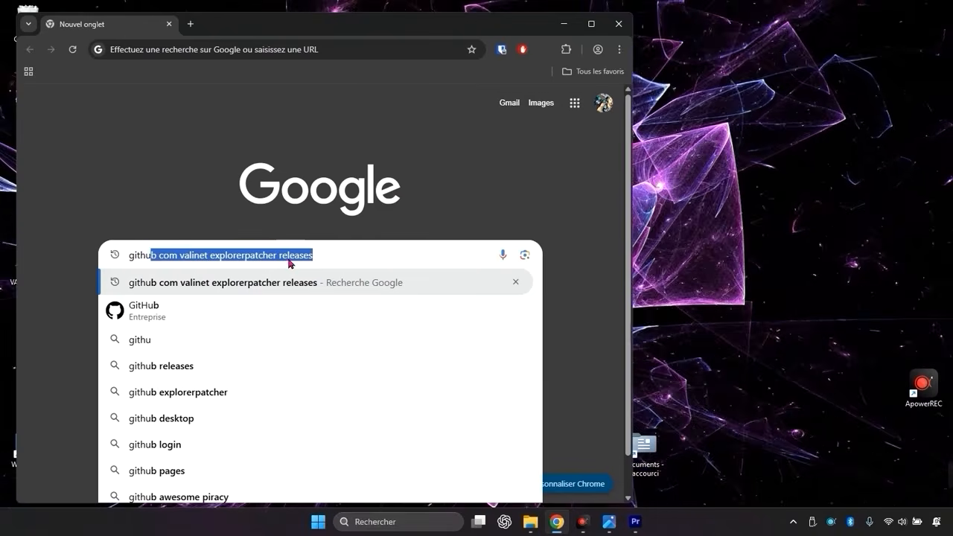
type("b va")
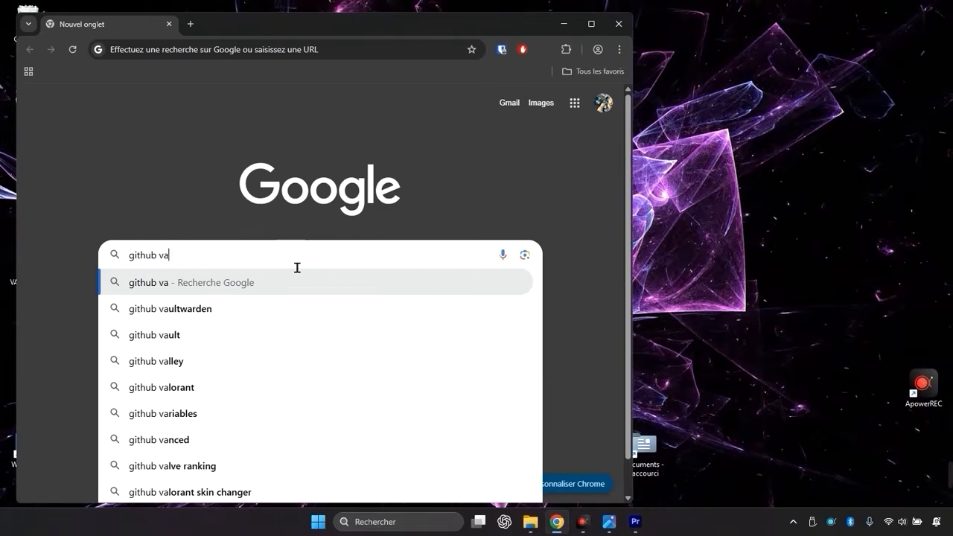
type("linet")
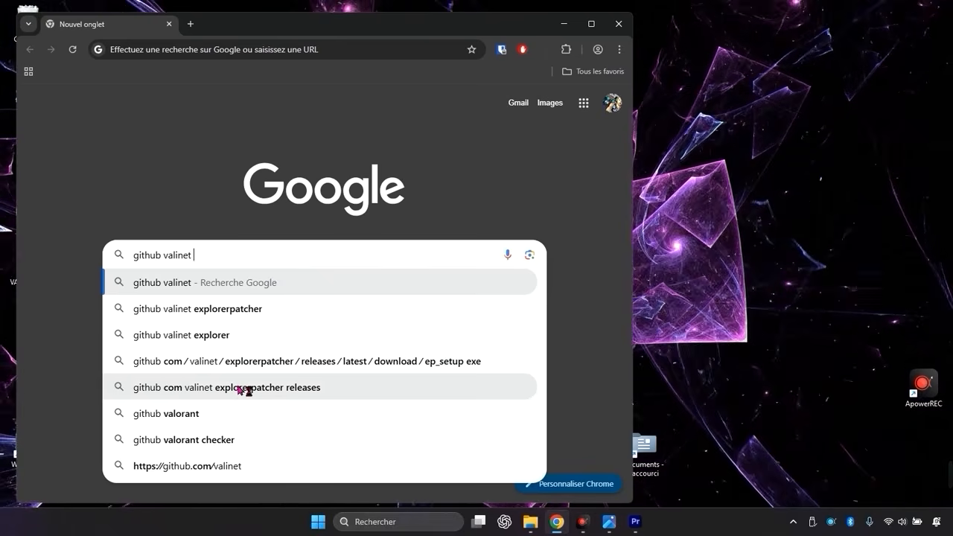
left_click(240, 387)
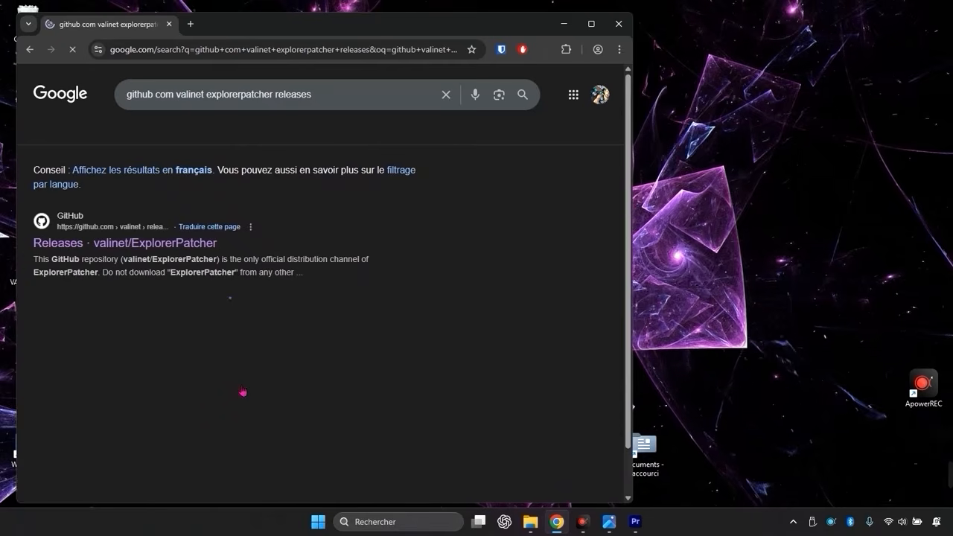
left_click(144, 245)
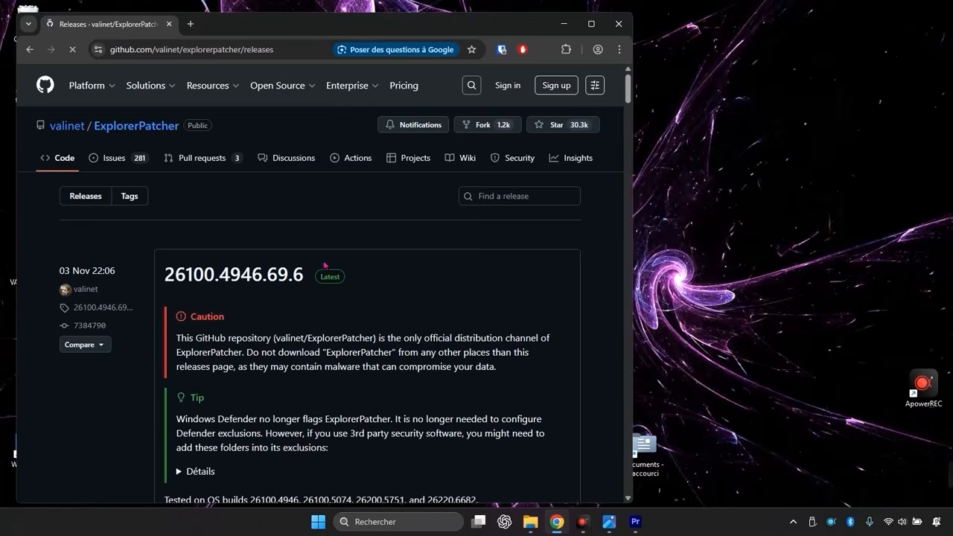
- Download ep_setup.exe from the assets of the latest release, 26100.4946.69.6, and run the installer
scroll(323, 265, "down", 8)
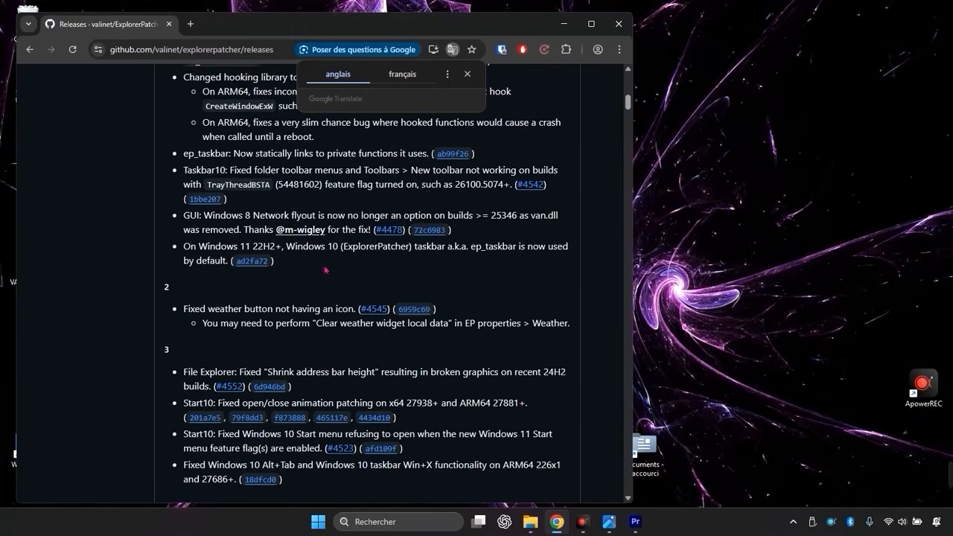
scroll(325, 270, "down", 10)
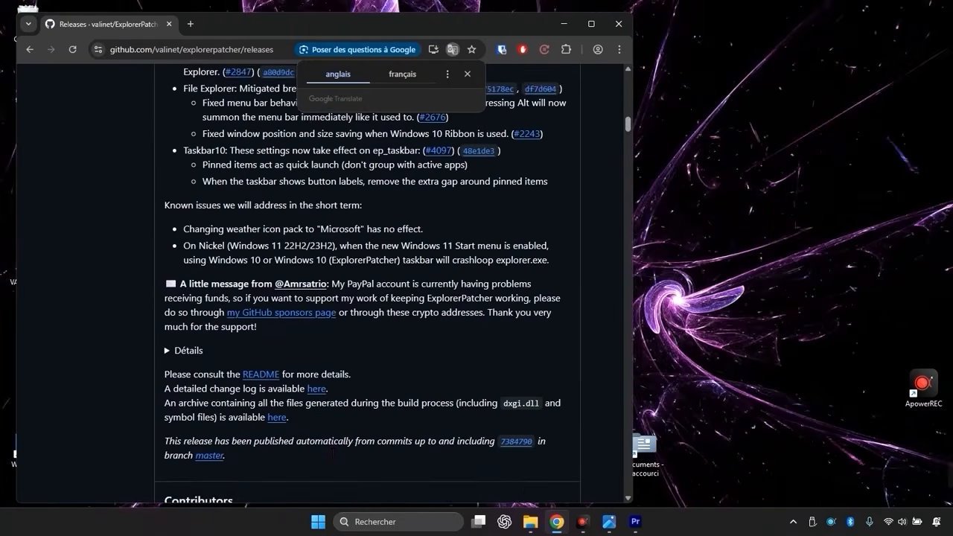
scroll(333, 451, "down", 4)
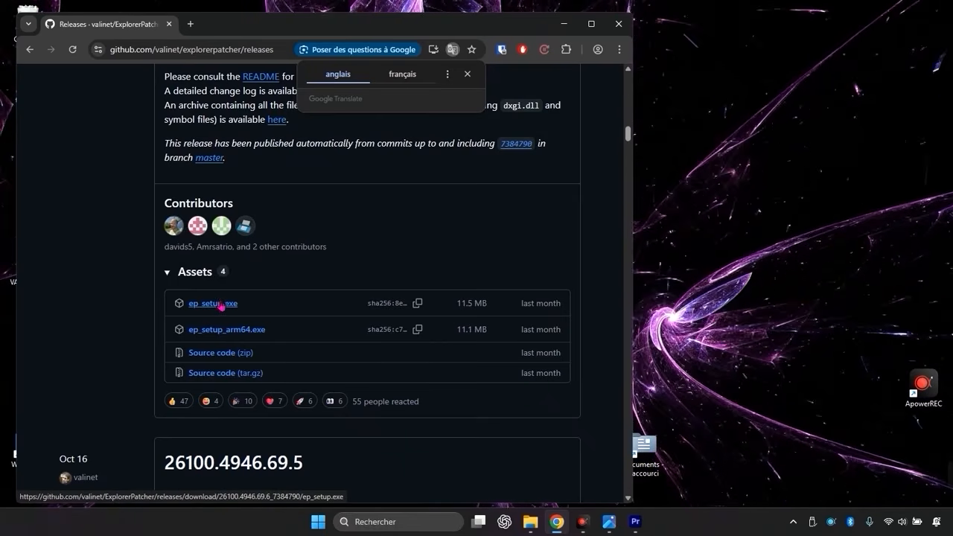
left_click(216, 303)
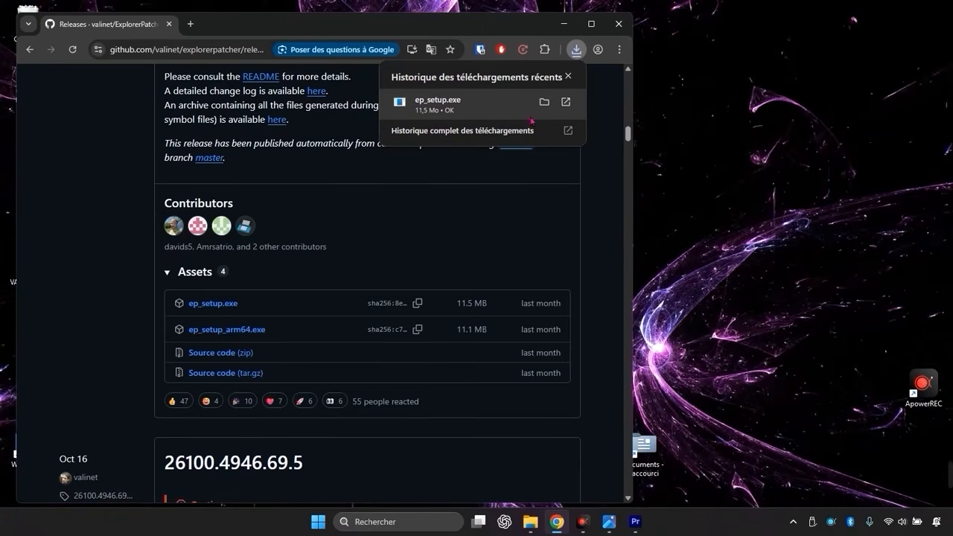
left_click(448, 105)
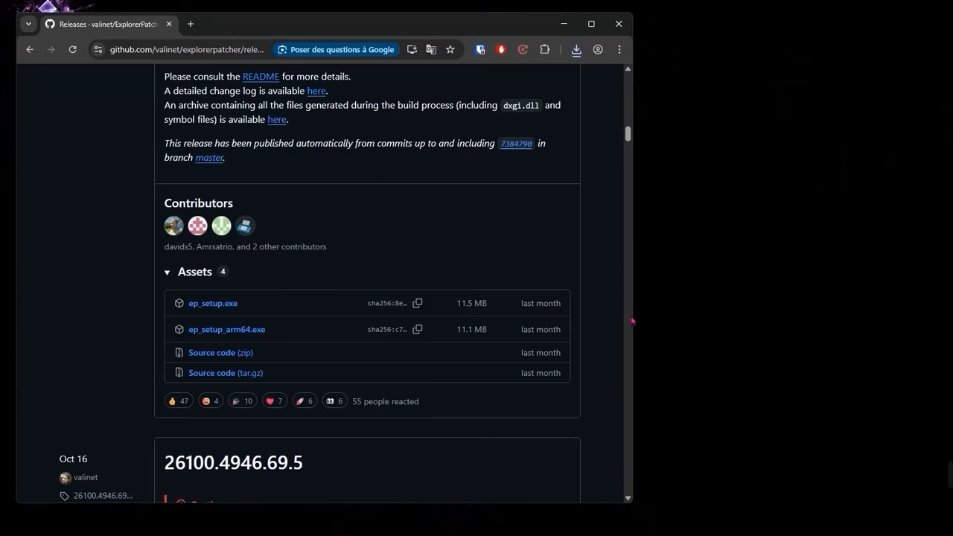
left_click(563, 25)
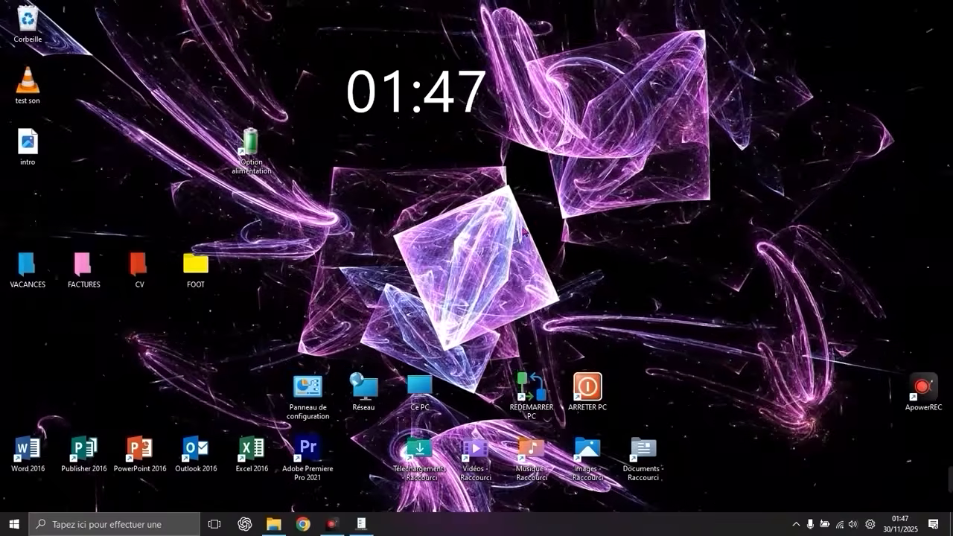
- Open the taskbar's Propriétés window with the Explorateur Windows settings
right_click(590, 532)
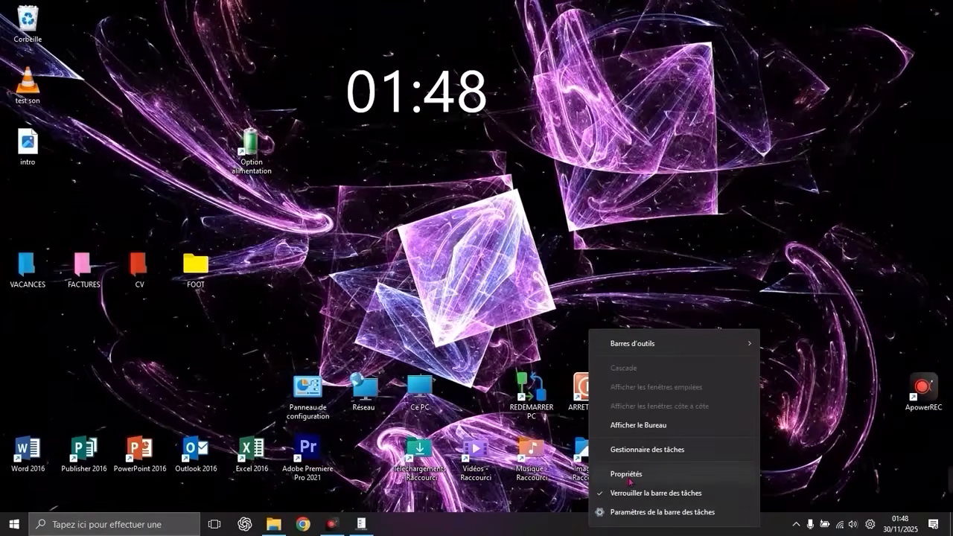
left_click(630, 475)
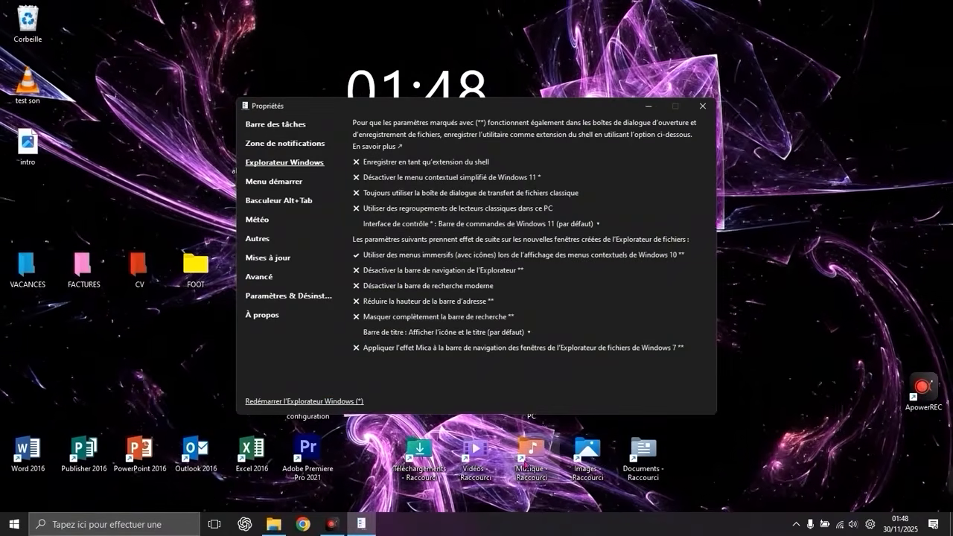
- Examine the simplified and extended context menus of video file 2 in the ApowerREC folder
left_click(275, 525)
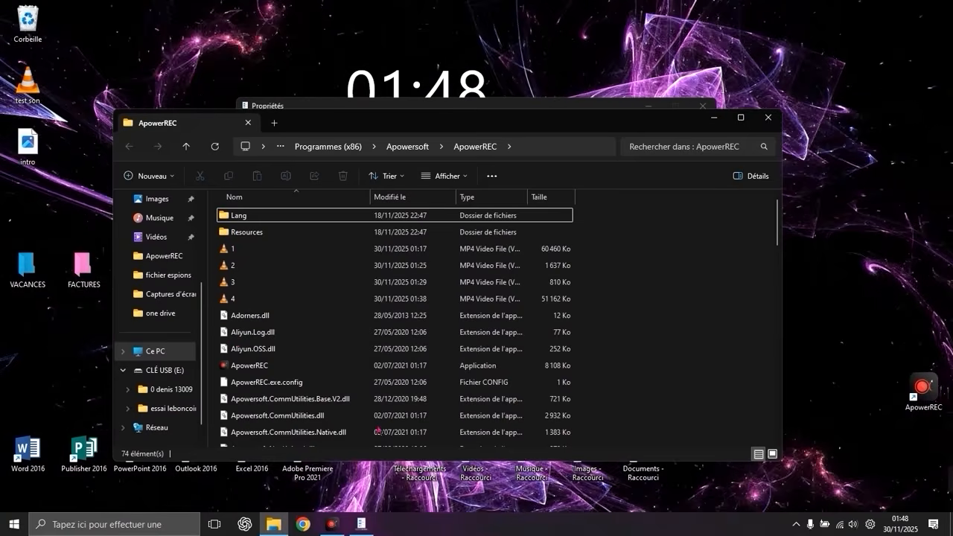
right_click(233, 275)
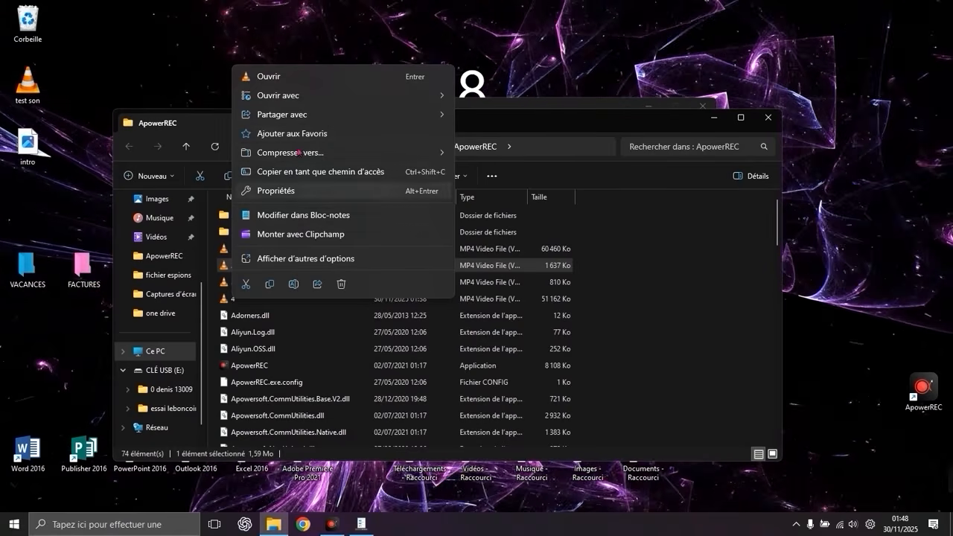
left_click(295, 259)
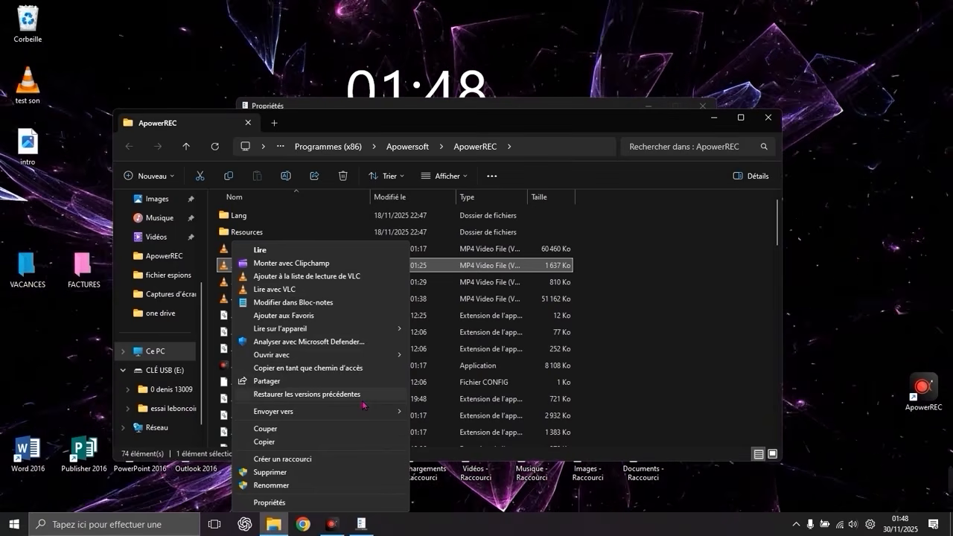
left_click(714, 118)
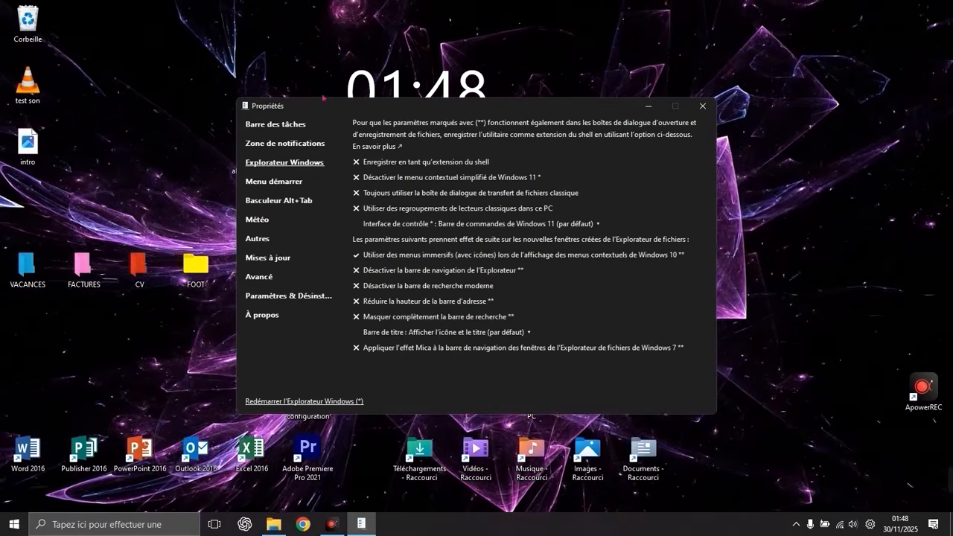
- Enable "Désactiver le menu contextuel simplifié de Windows 11" in the Explorateur Windows settings and close the properties window
right_click(637, 525)
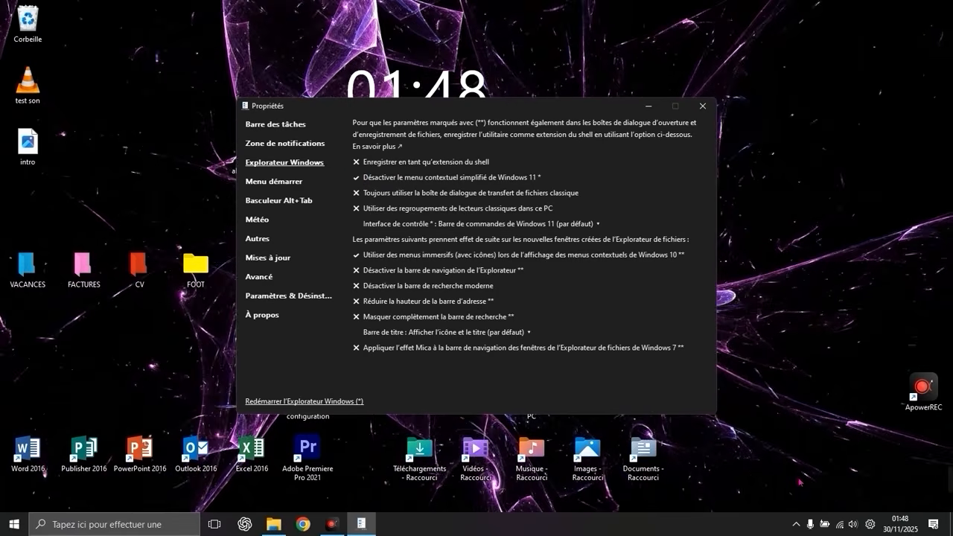
left_click(702, 106)
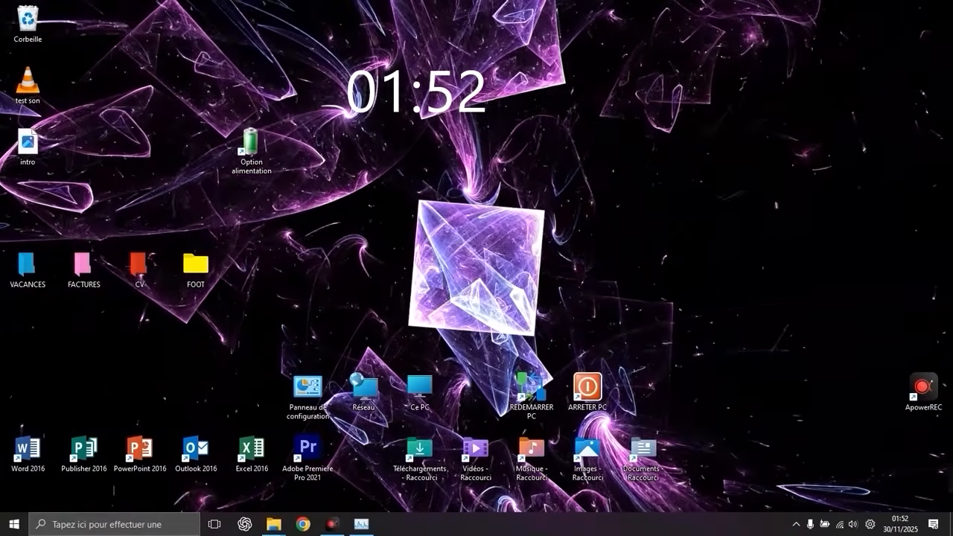
- Set the taskbar alignment to Gauche in the taskbar behaviour settings and close the settings window
right_click(532, 525)
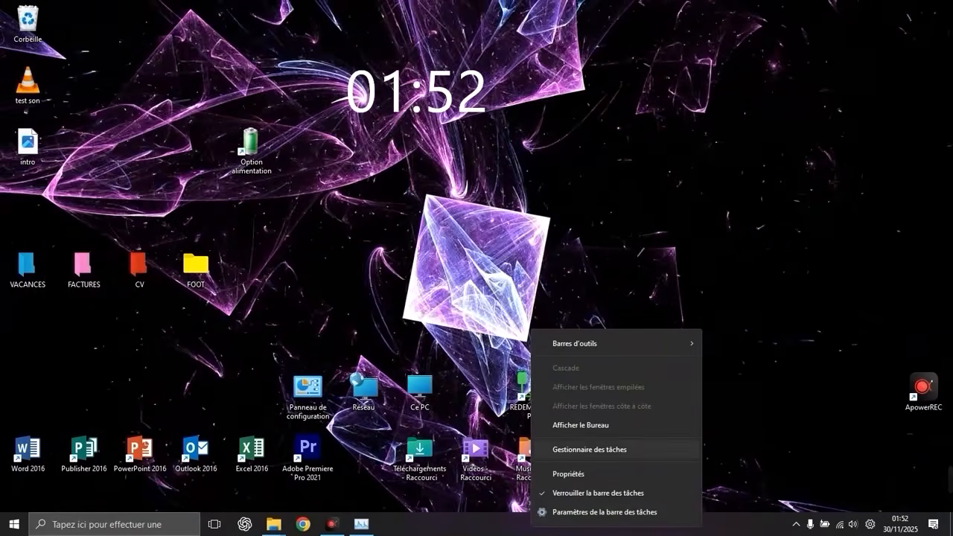
left_click(605, 512)
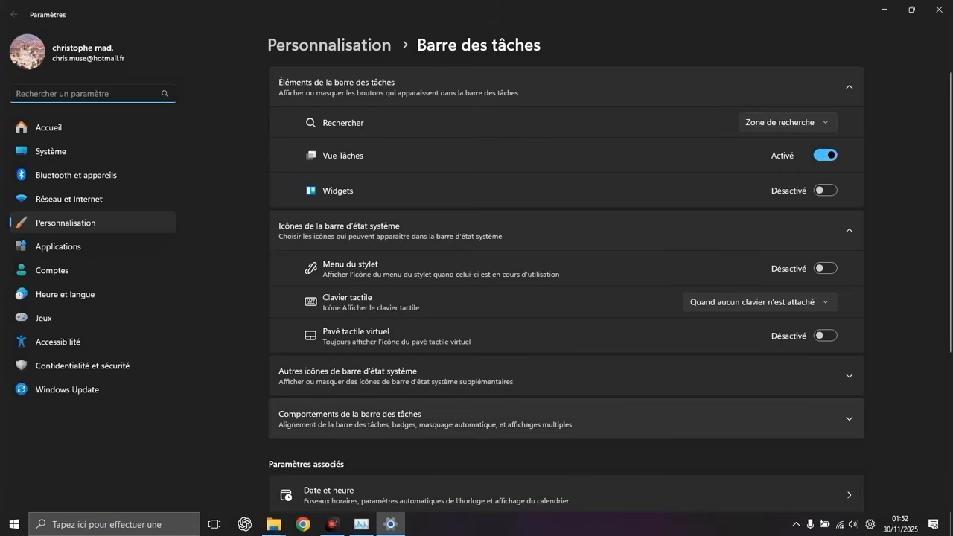
left_click(570, 418)
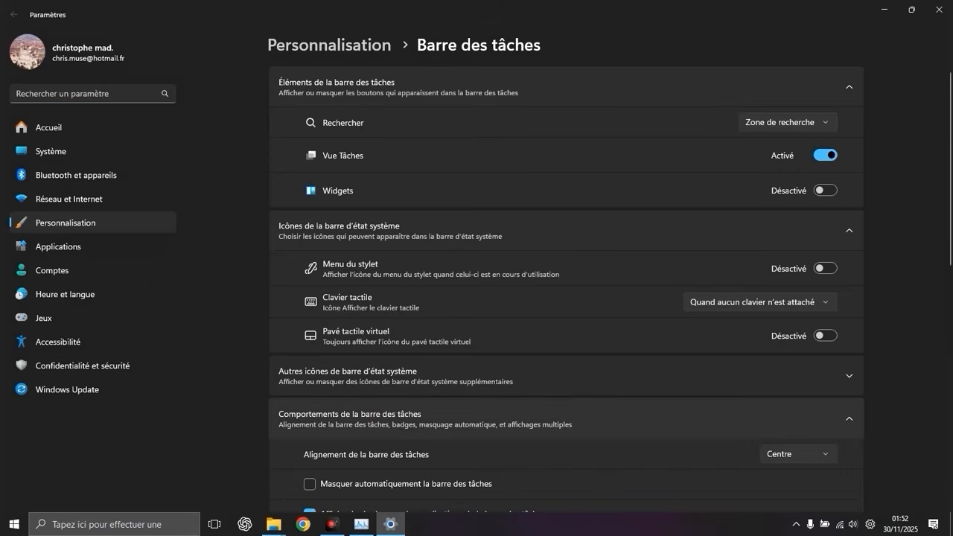
left_click(417, 417)
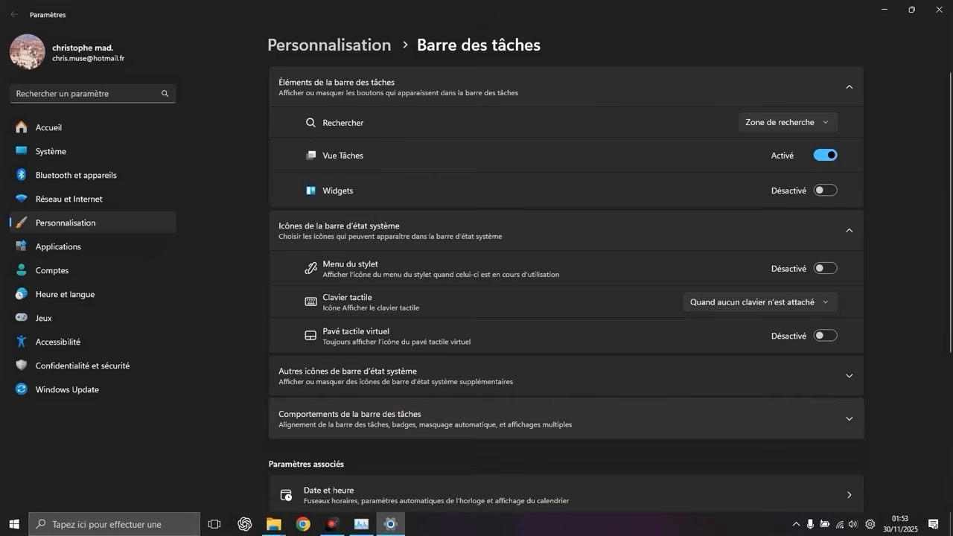
left_click(417, 417)
scroll(417, 417, "down", 2)
scroll(566, 298, "down", 4)
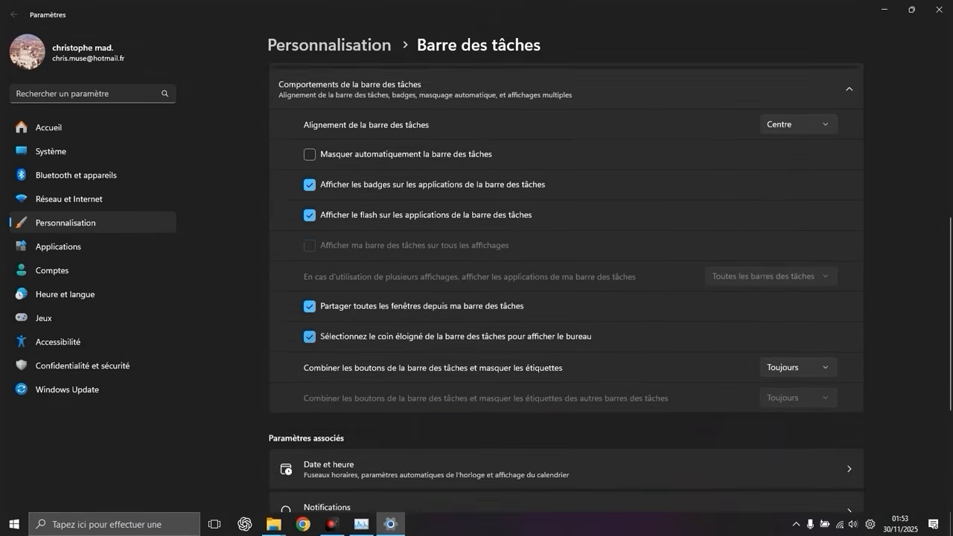
scroll(566, 297, "up", 1)
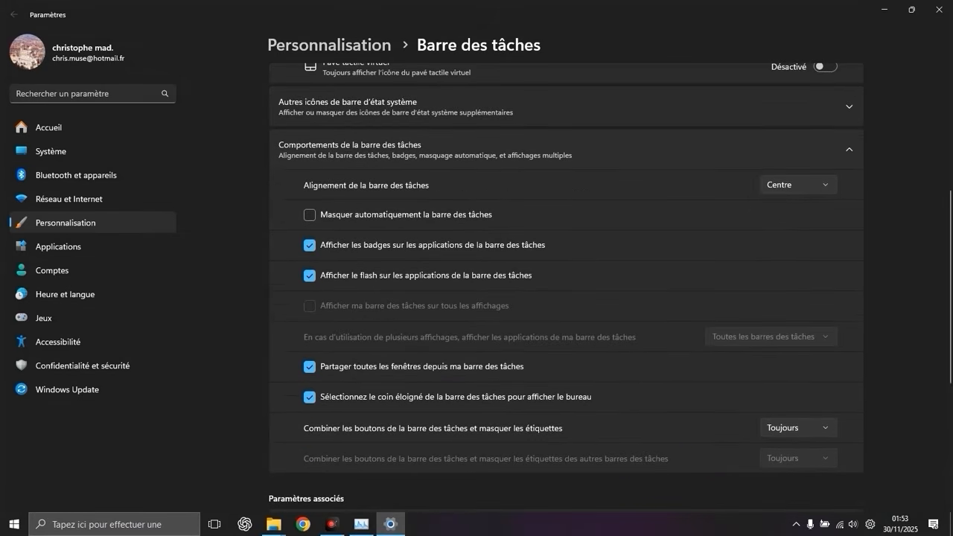
left_click(816, 183)
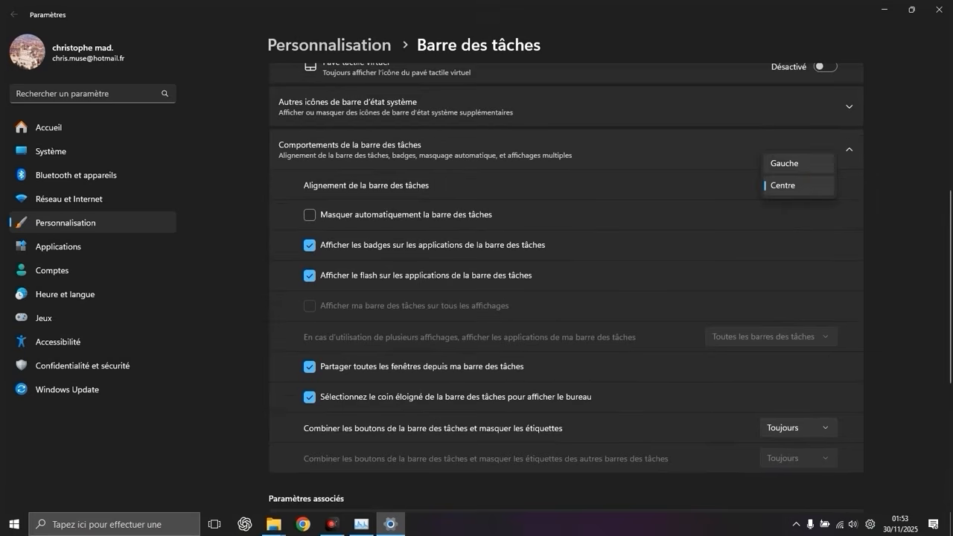
left_click(800, 164)
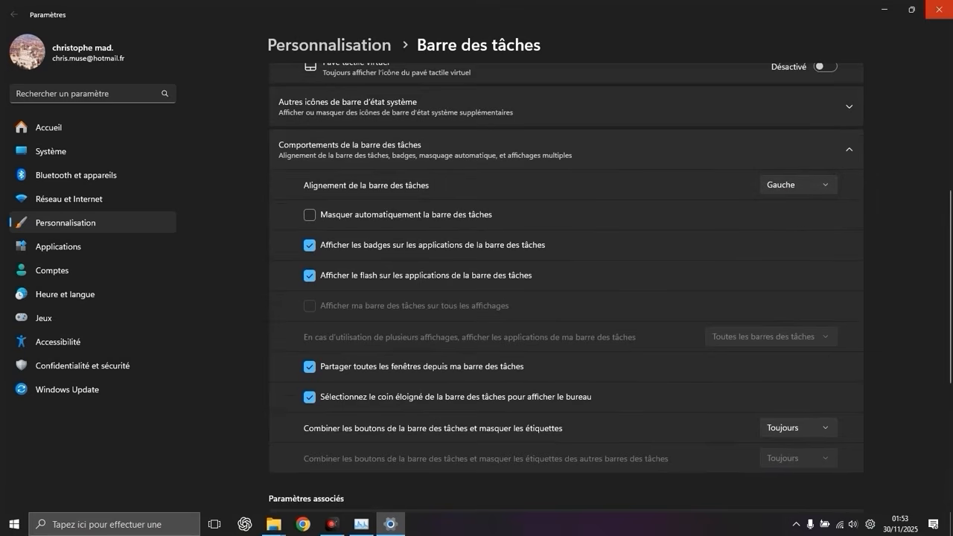
left_click(939, 9)
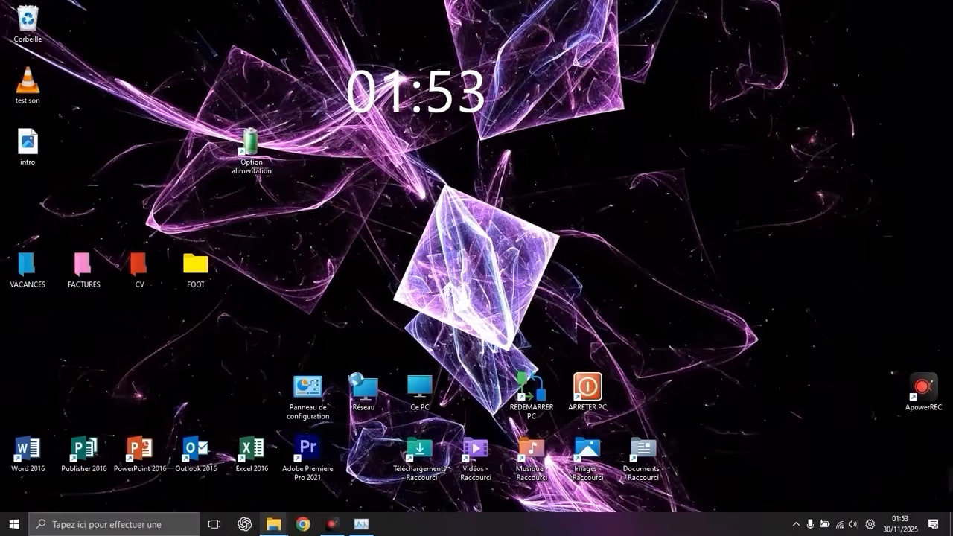
- Bring the open ApowerREC folder window back onto the desktop
mouse_move(274, 524)
left_click(340, 476)
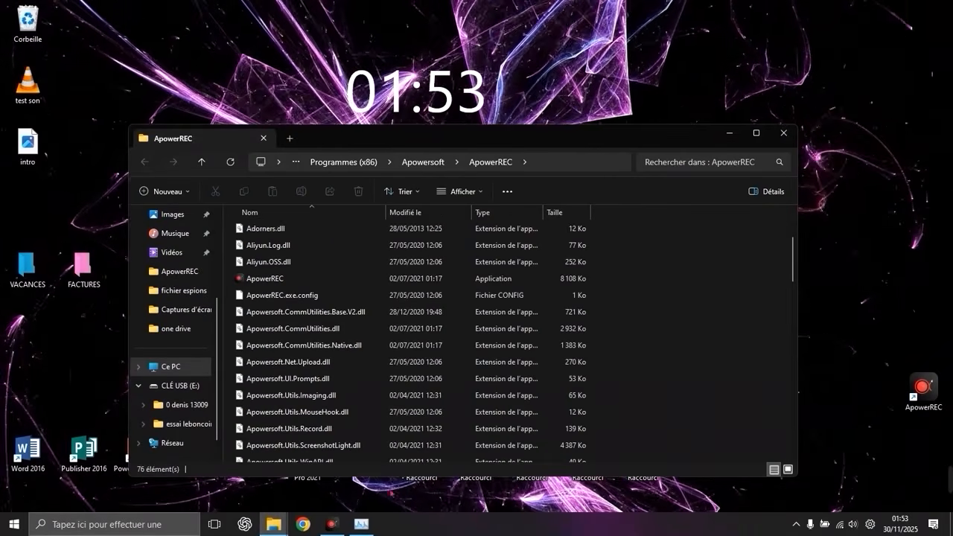
- Search for "sombre", open the system-wide dark mode setting to view the available colour modes, and close the open windows
left_click(179, 527)
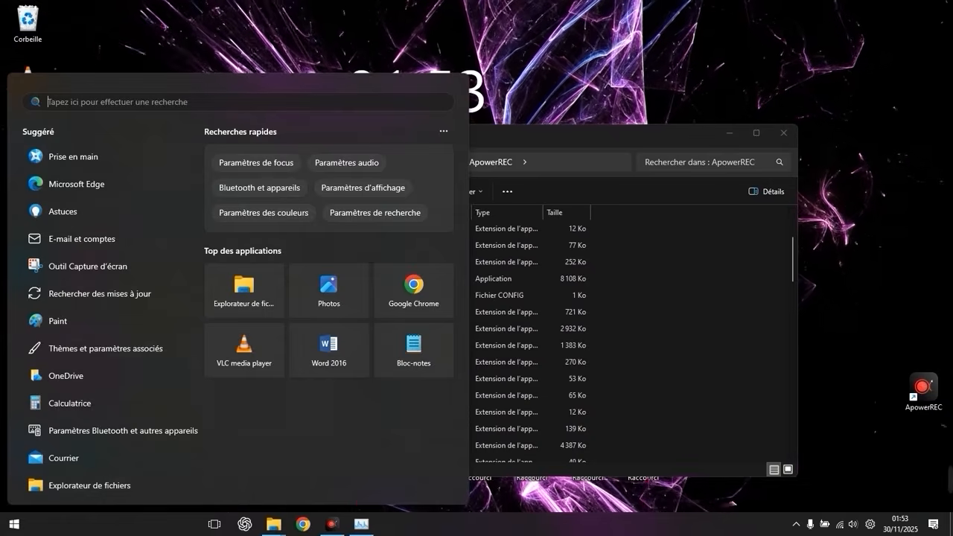
left_click(127, 527)
left_click(126, 528)
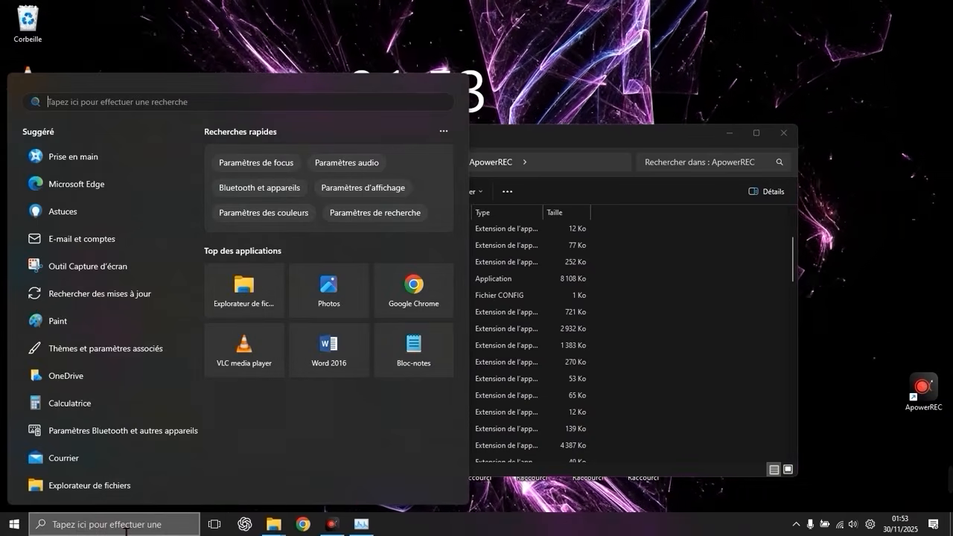
type("sombre")
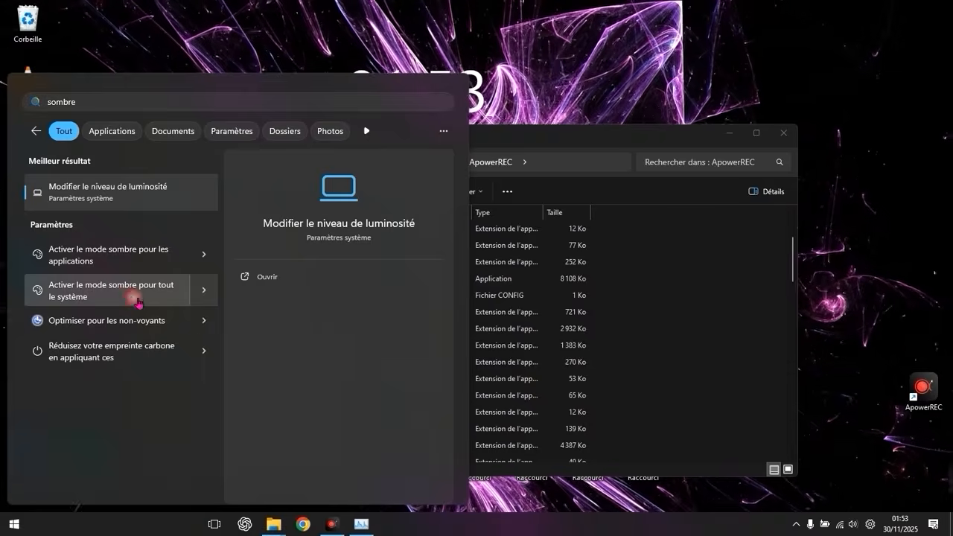
left_click(134, 298)
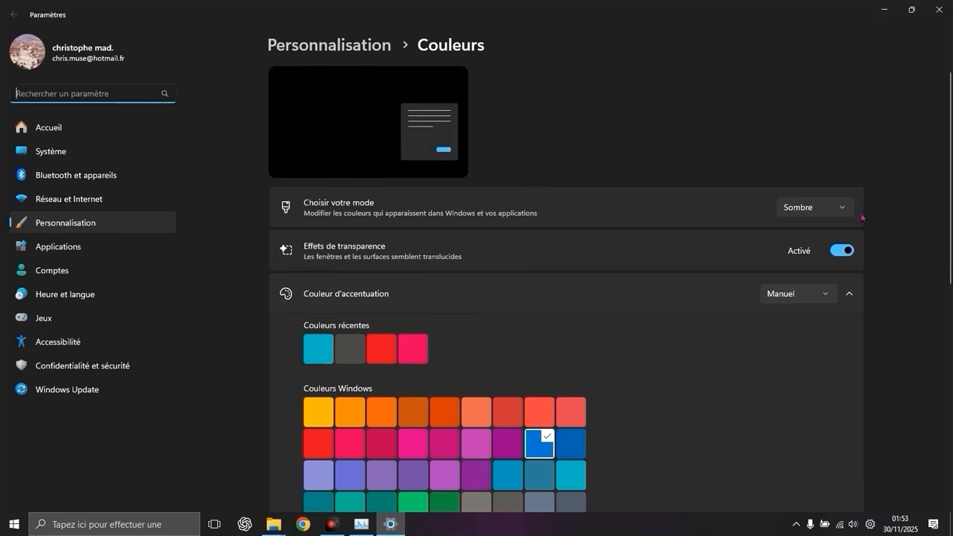
left_click(815, 205)
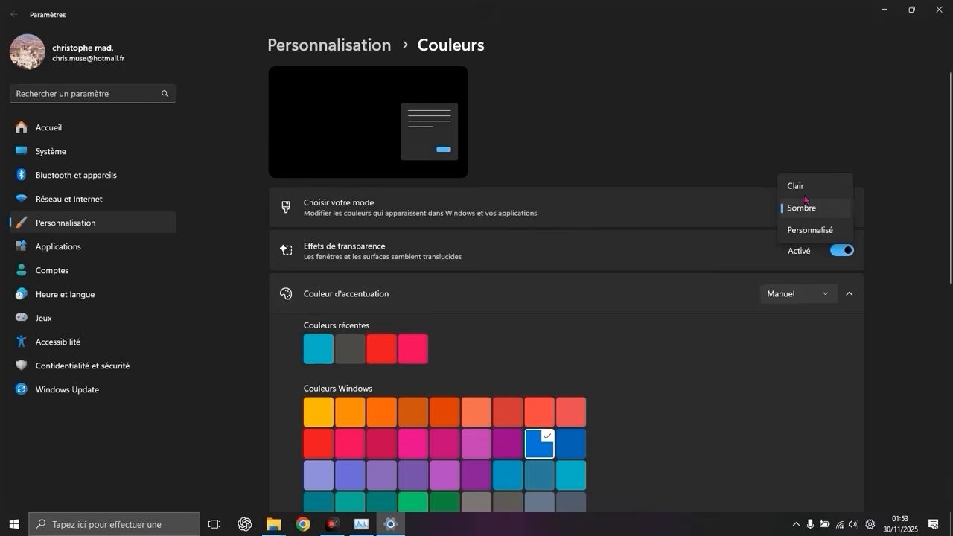
left_click(936, 6)
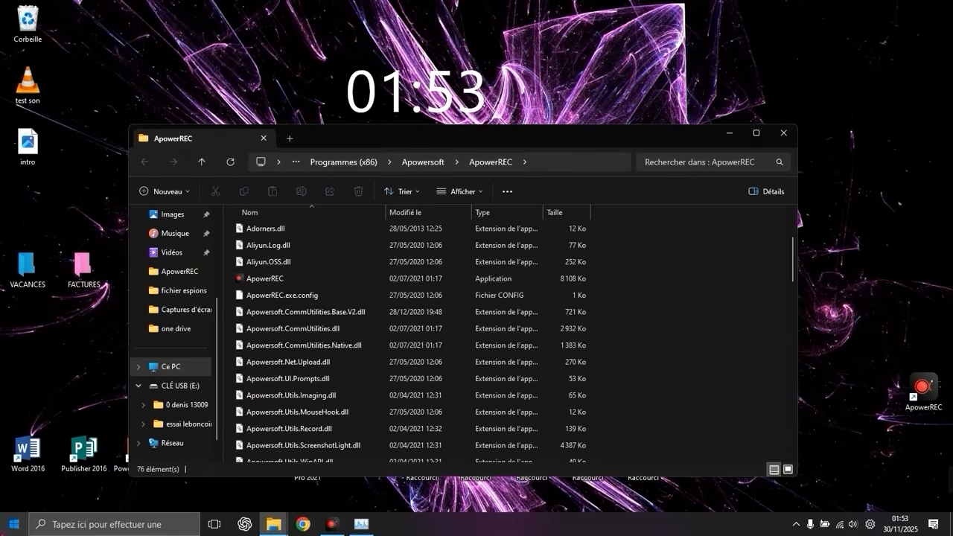
left_click(785, 135)
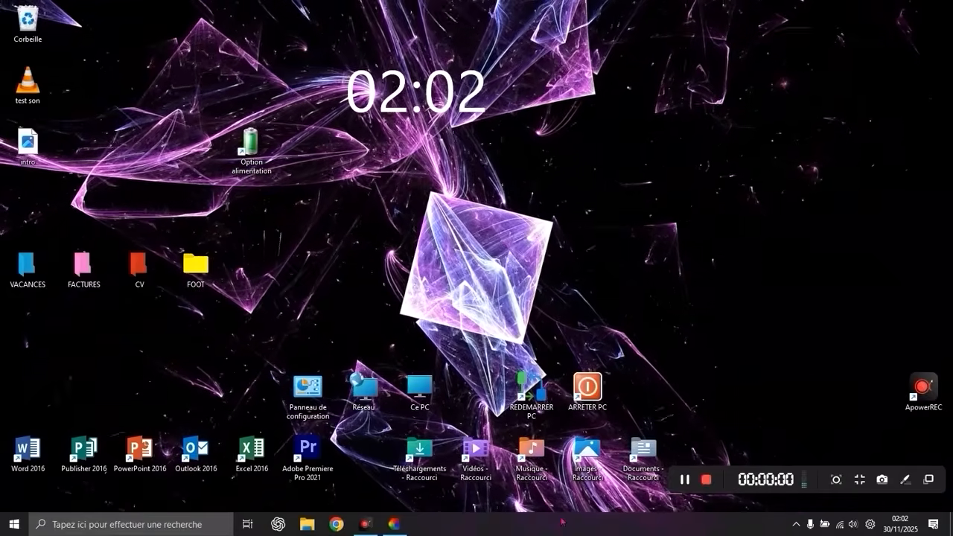
- Review the taskbar style choices in the taskbar properties, restart Windows Explorer and minimise the properties window
right_click(559, 515)
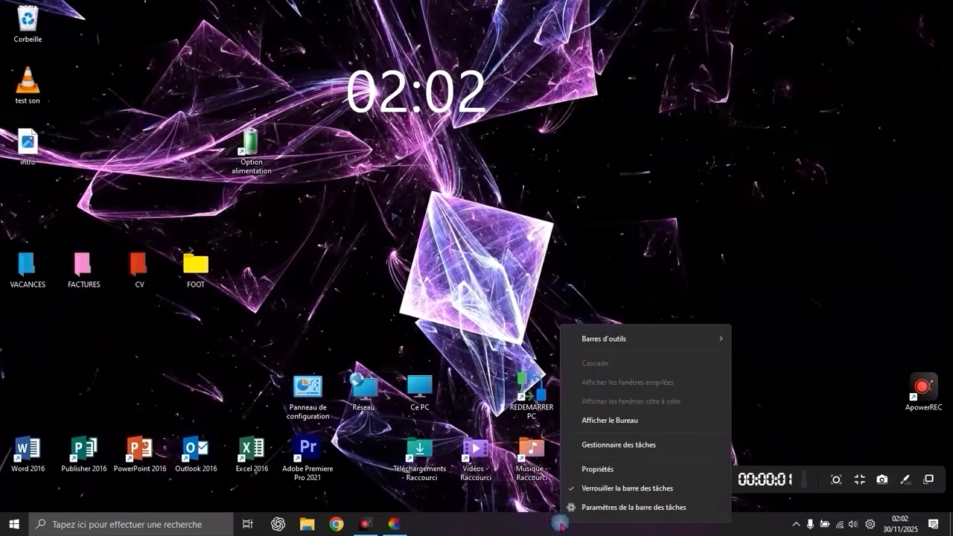
left_click(597, 469)
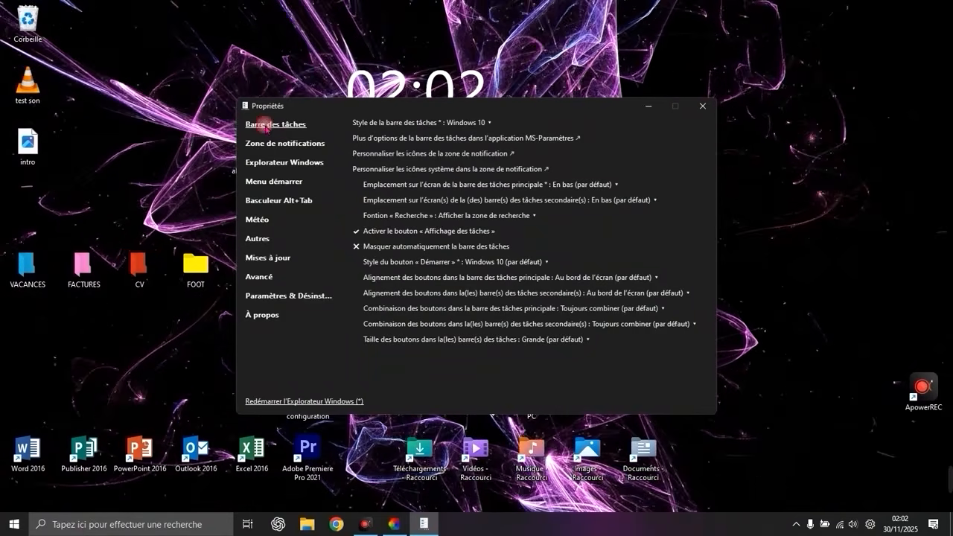
left_click(471, 125)
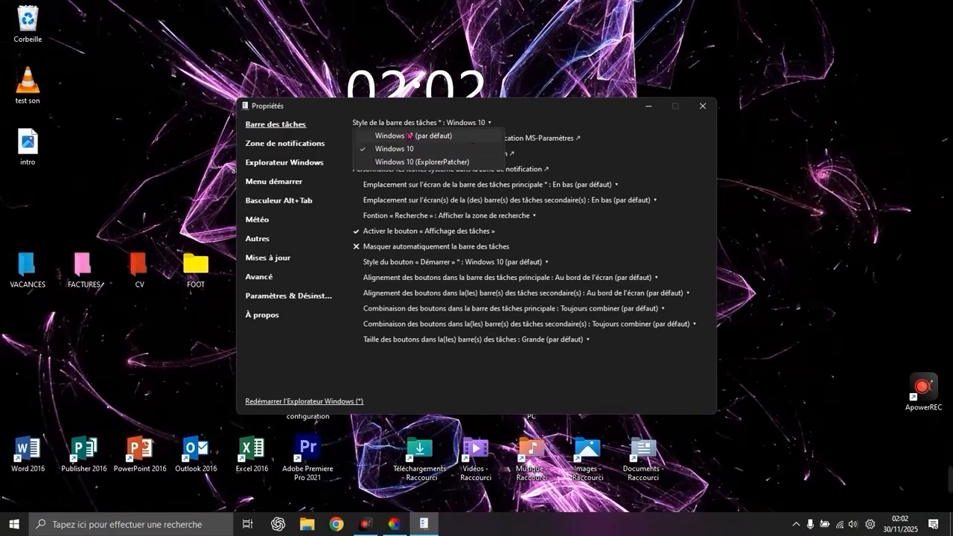
left_click(513, 254)
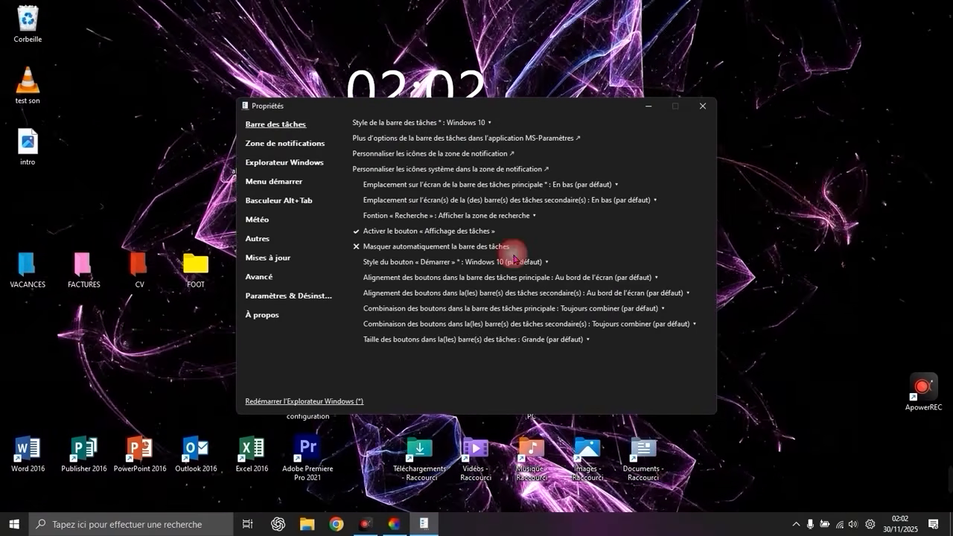
left_click(340, 401)
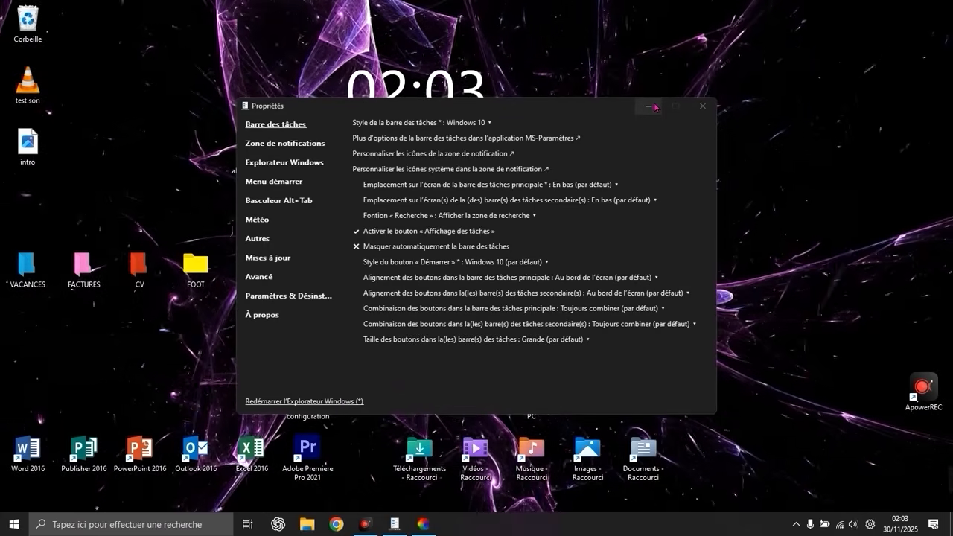
left_click(655, 107)
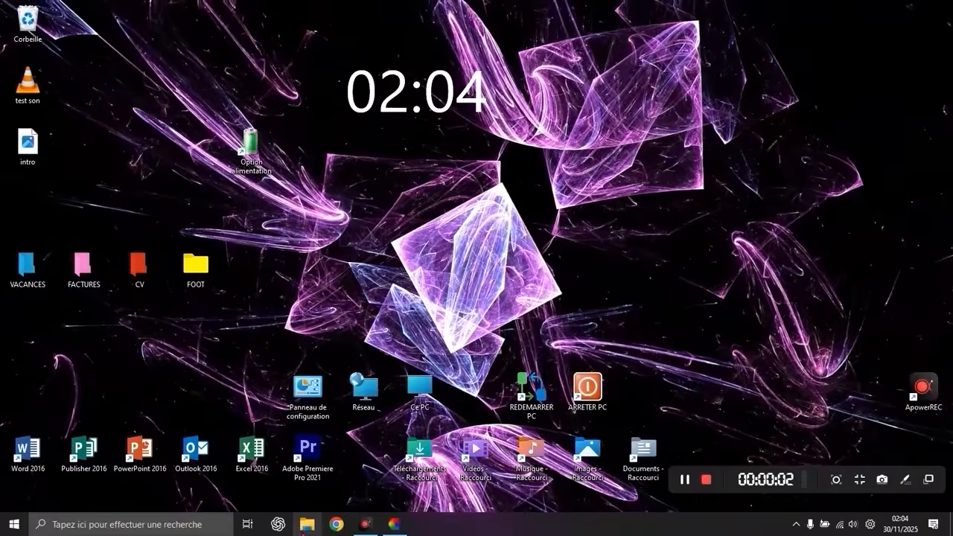
- Open the Images folder in File Explorer to examine its command bar
left_click(304, 525)
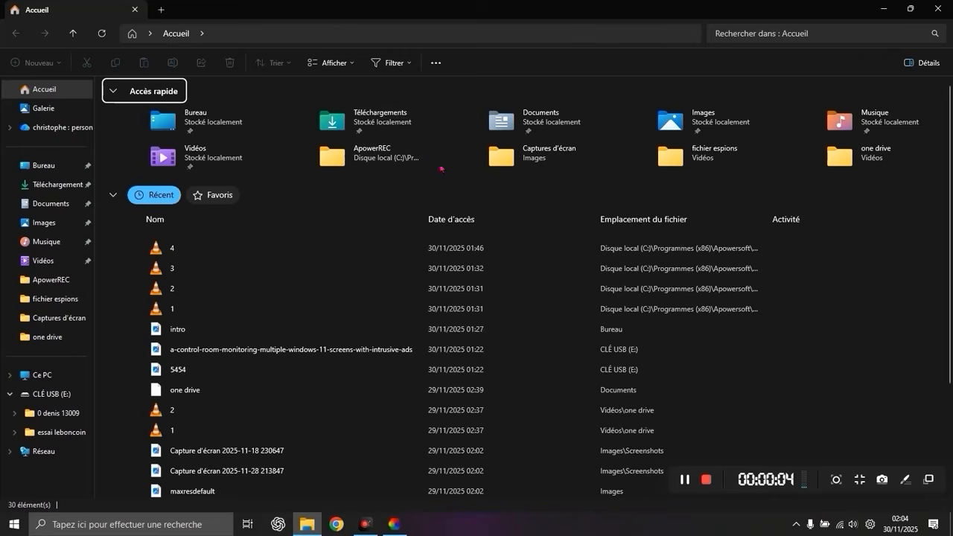
left_click(58, 222)
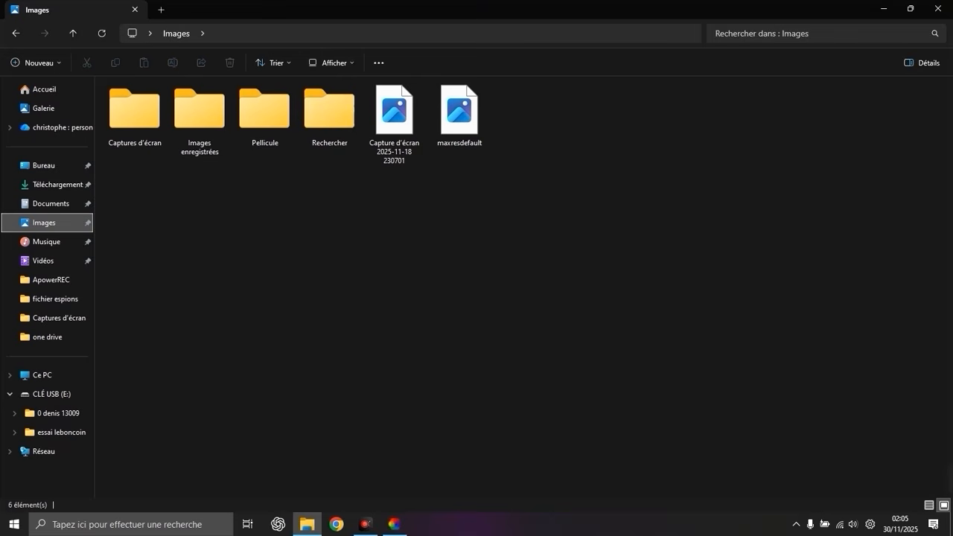
- Set "Interface de contrôle" to "Ruban de Windows 10" in the Explorateur Windows properties and restart Windows Explorer to apply it
right_click(520, 529)
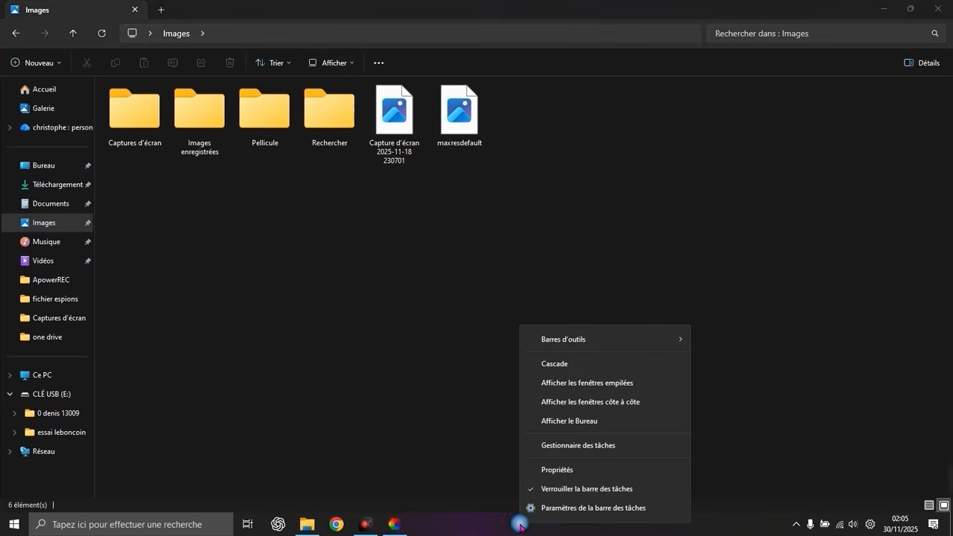
left_click(570, 471)
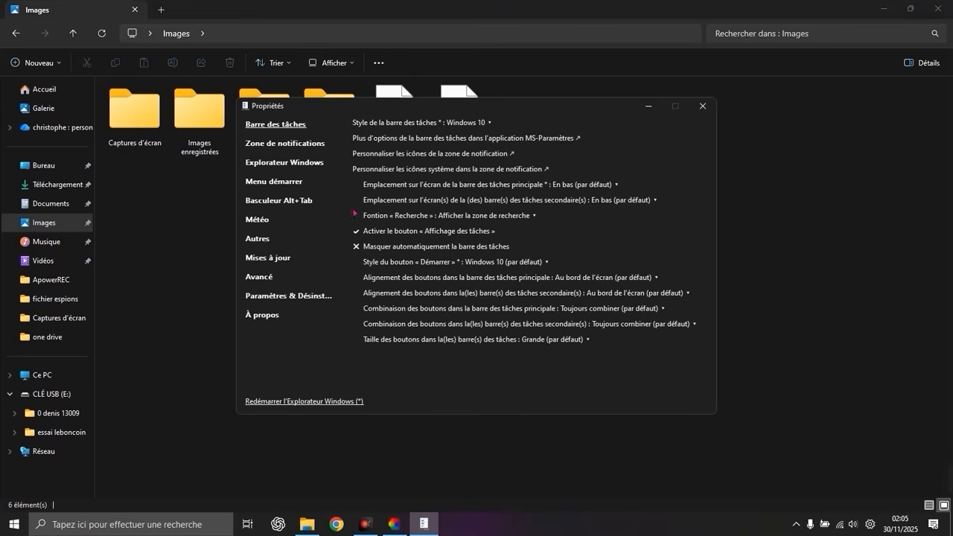
left_click(291, 165)
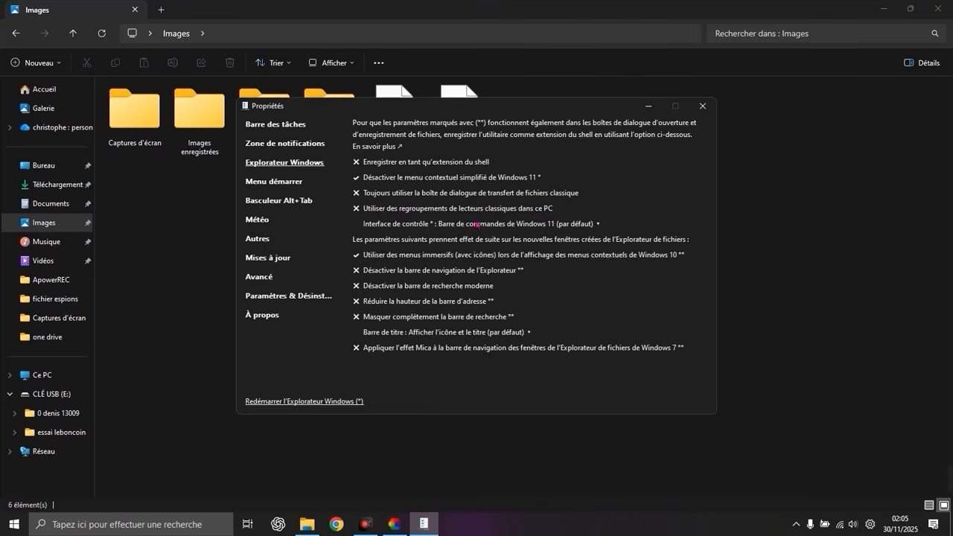
left_click(509, 225)
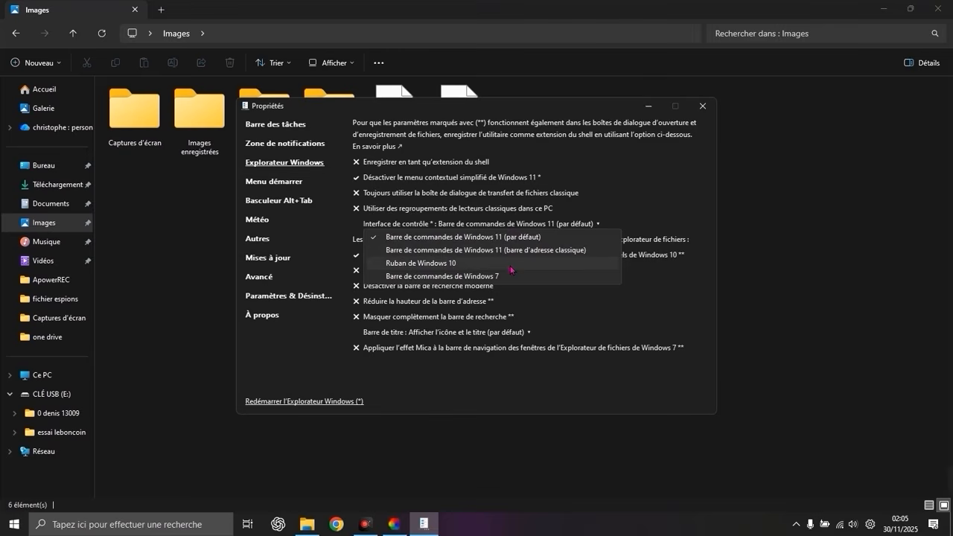
left_click(453, 265)
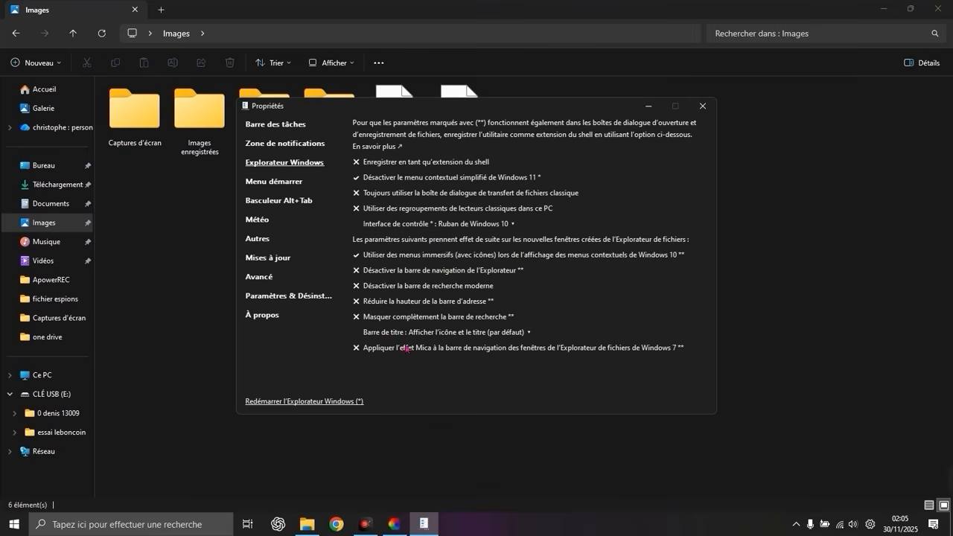
left_click(337, 402)
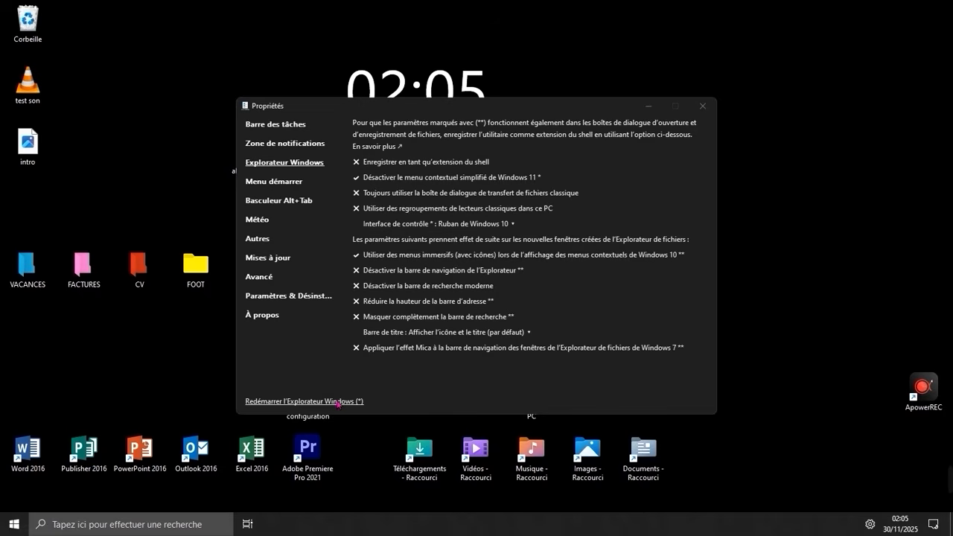
left_click(702, 108)
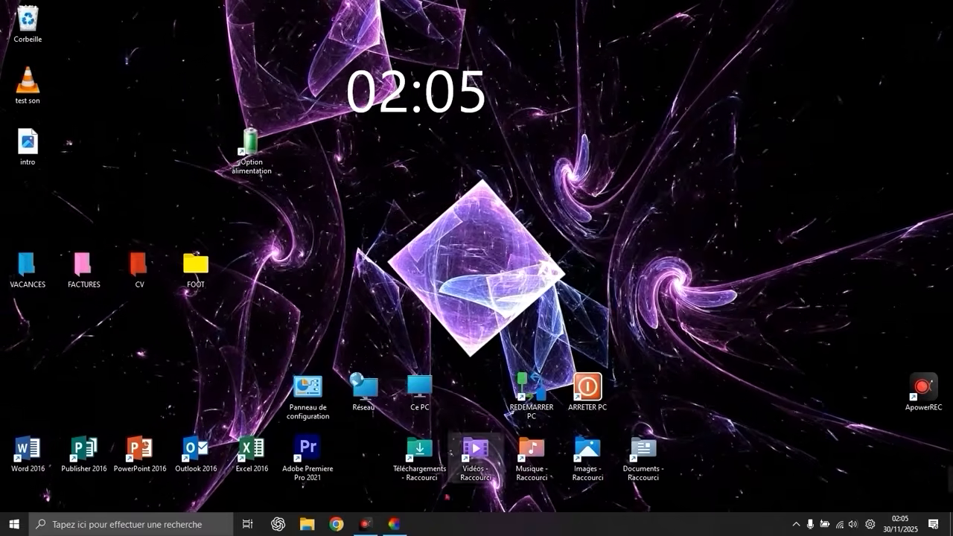
- Open a new File Explorer window and examine its ribbon interface in the Documents folder
left_click(307, 525)
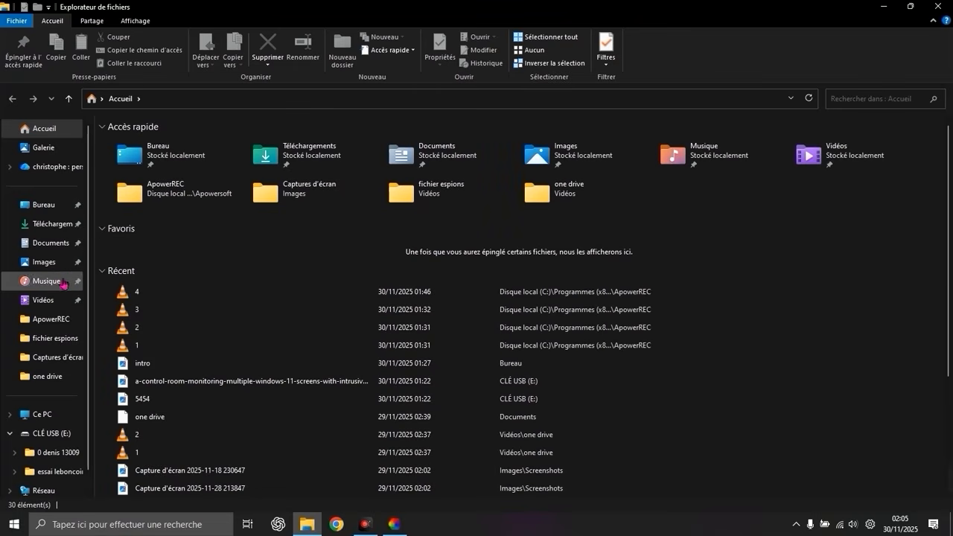
left_click(43, 244)
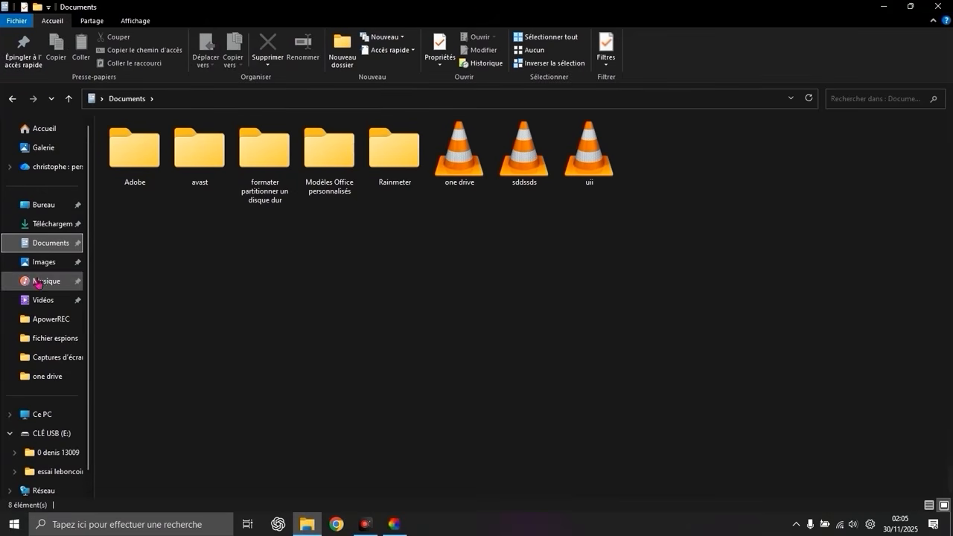
left_click(364, 408)
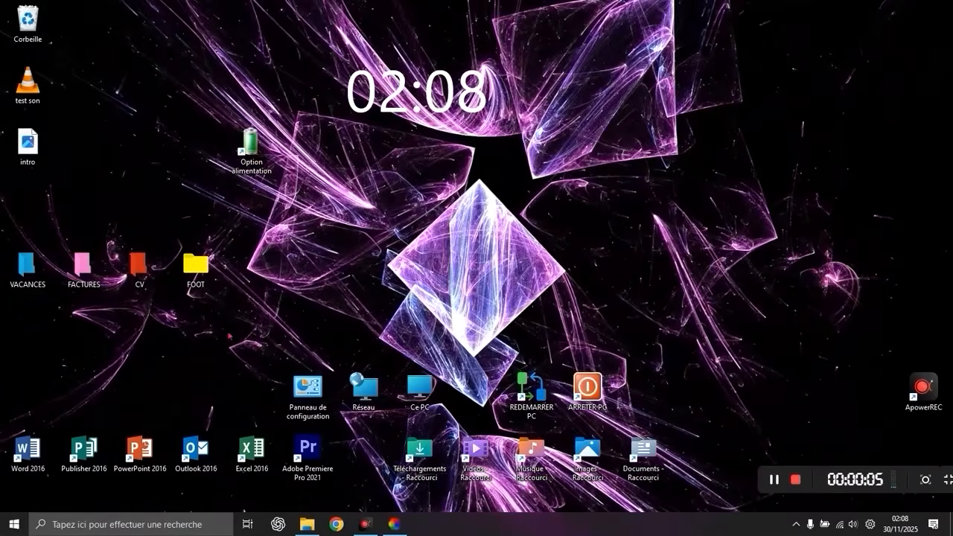
- Examine the pinned apps and recommendations in the Start menu, and close it
key("super")
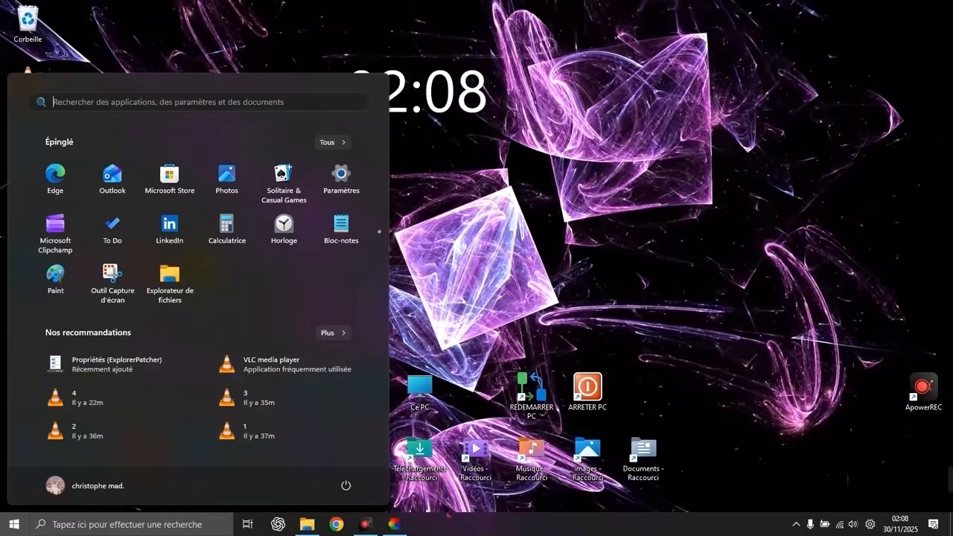
left_click(444, 530)
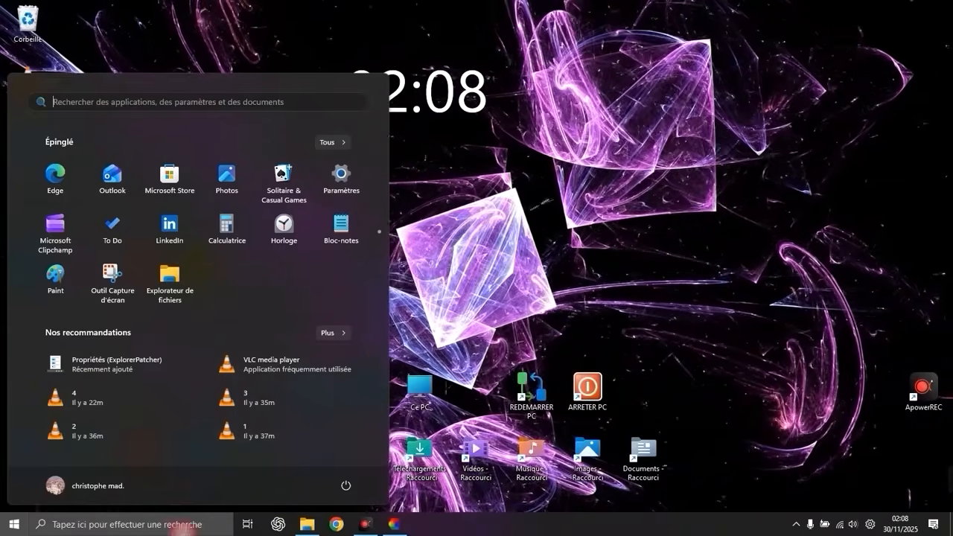
left_click(2, 532)
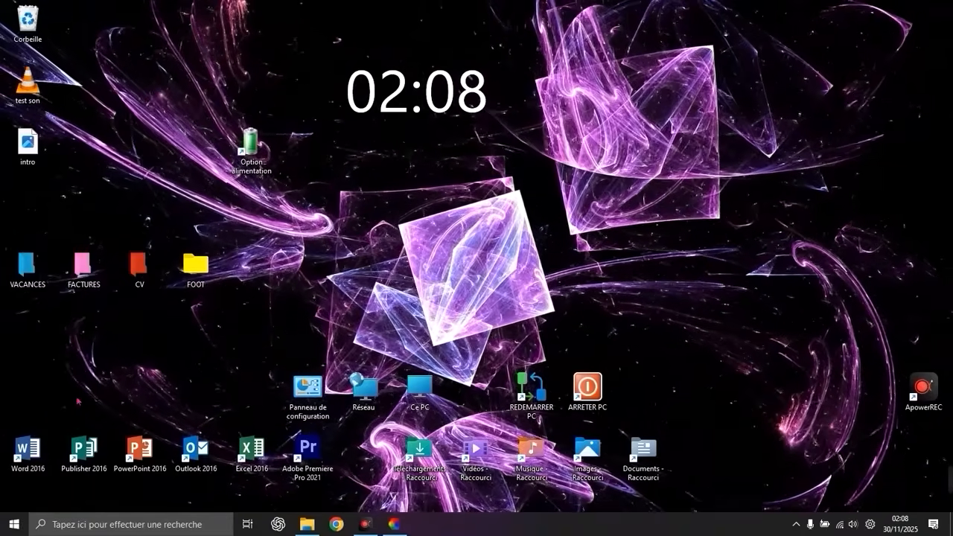
- Turn off recently added apps, recently opened items and account-related notifications in the Démarrer personalisation settings, and close the settings window
right_click(8, 521)
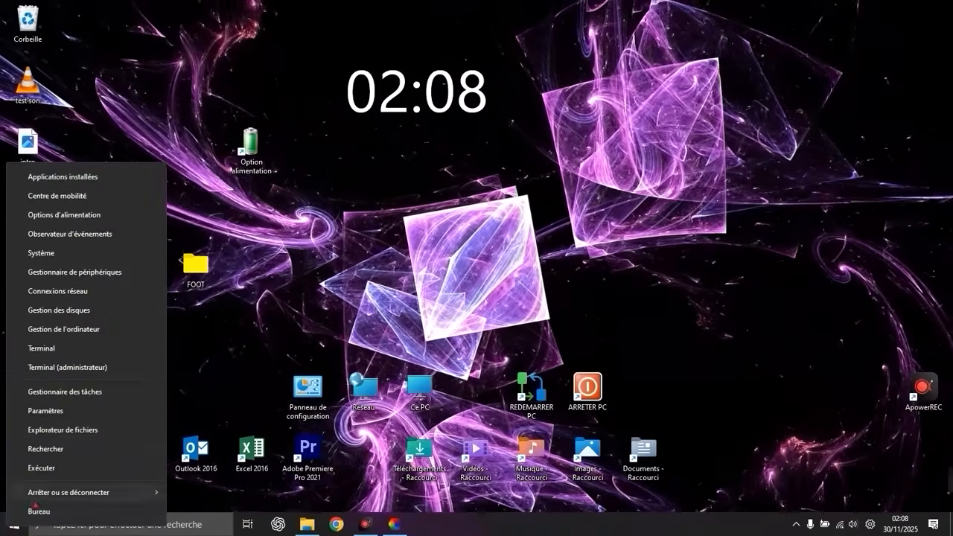
left_click(46, 412)
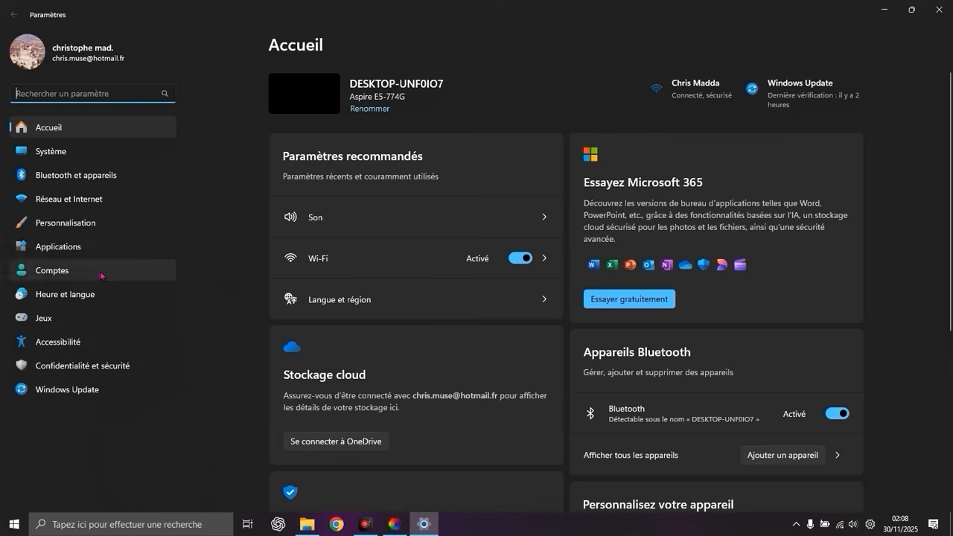
left_click(83, 223)
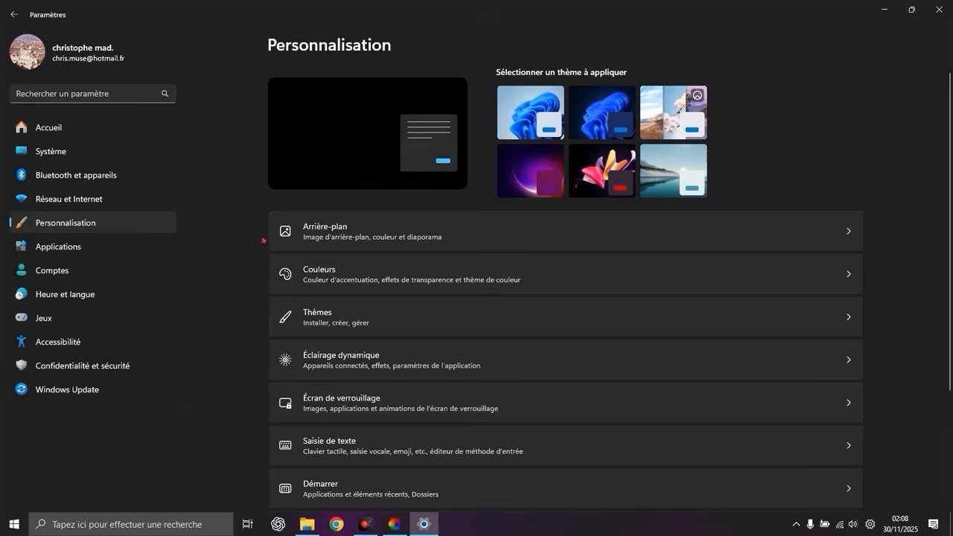
left_click(399, 485)
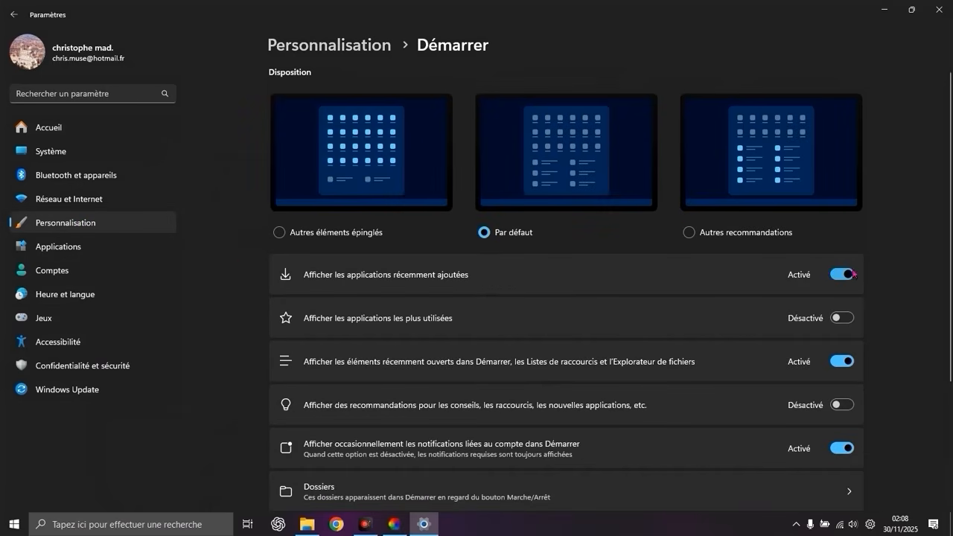
left_click(853, 274)
left_click(842, 361)
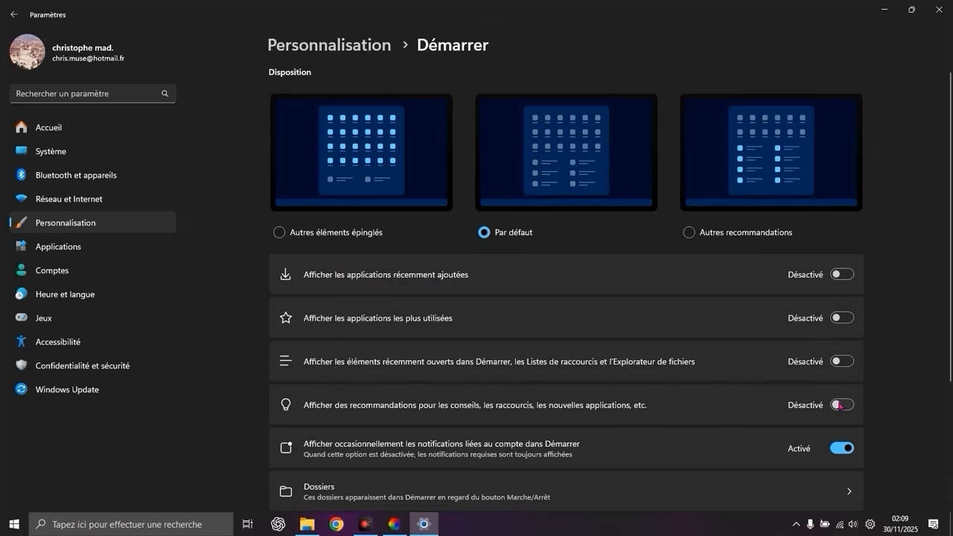
left_click(853, 448)
left_click(939, 9)
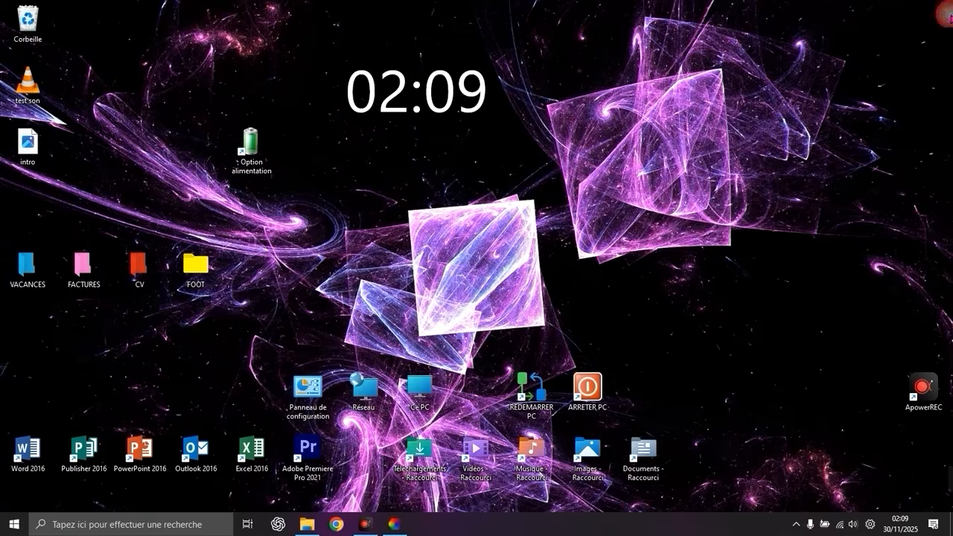